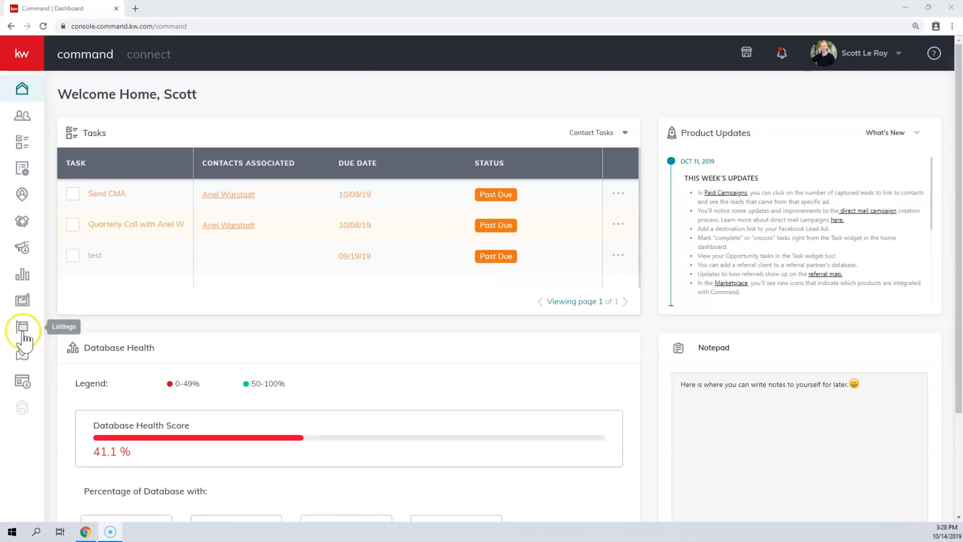
Expand the sidebar, go to Designs and start a new design
click(24, 307)
click(21, 60)
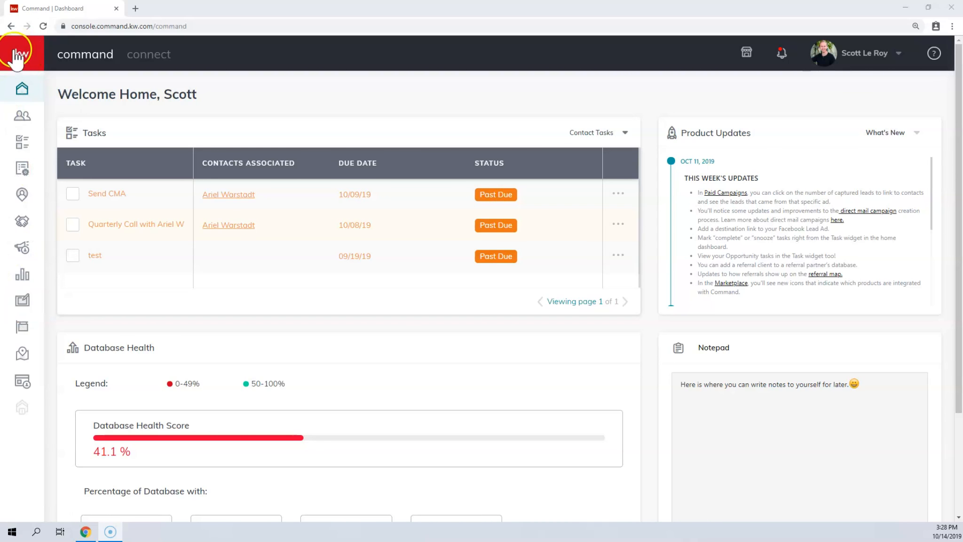
click(20, 59)
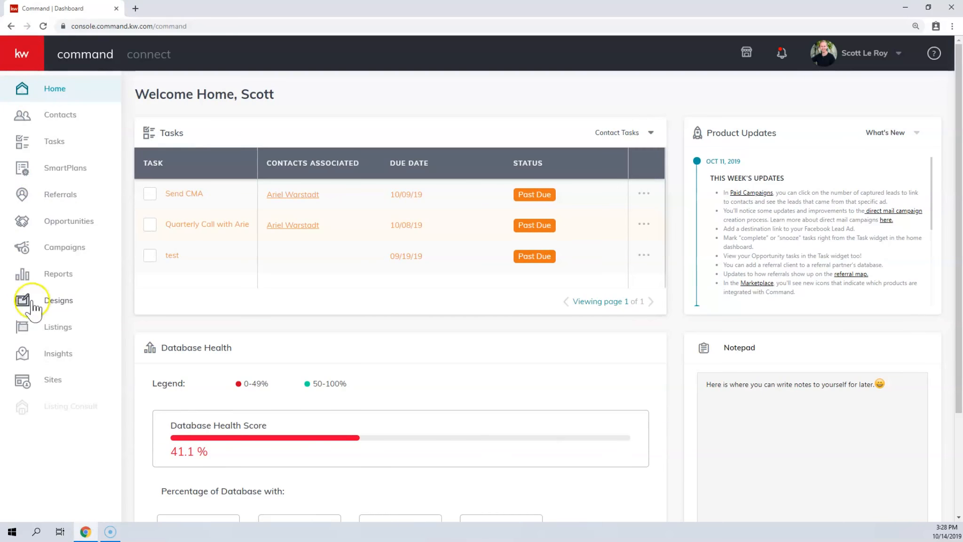
click(51, 307)
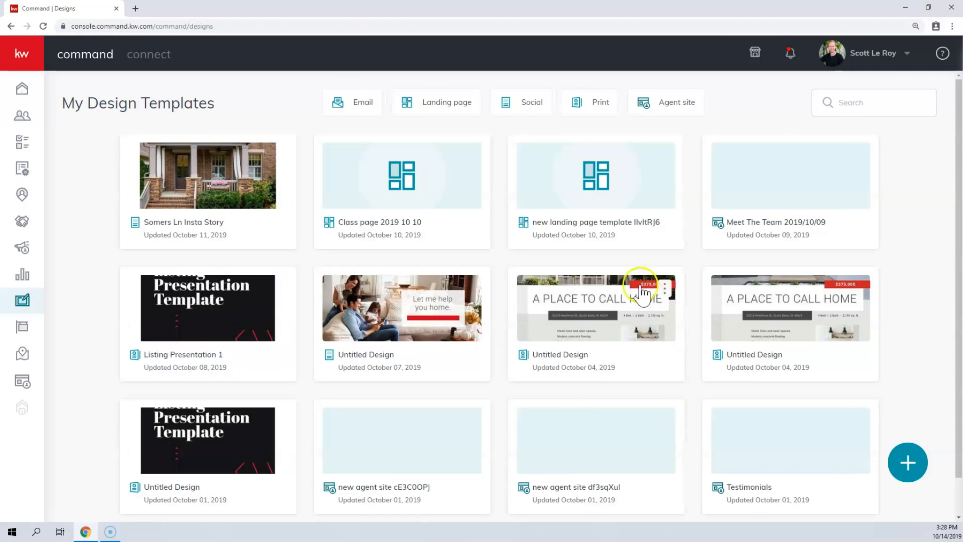
click(907, 464)
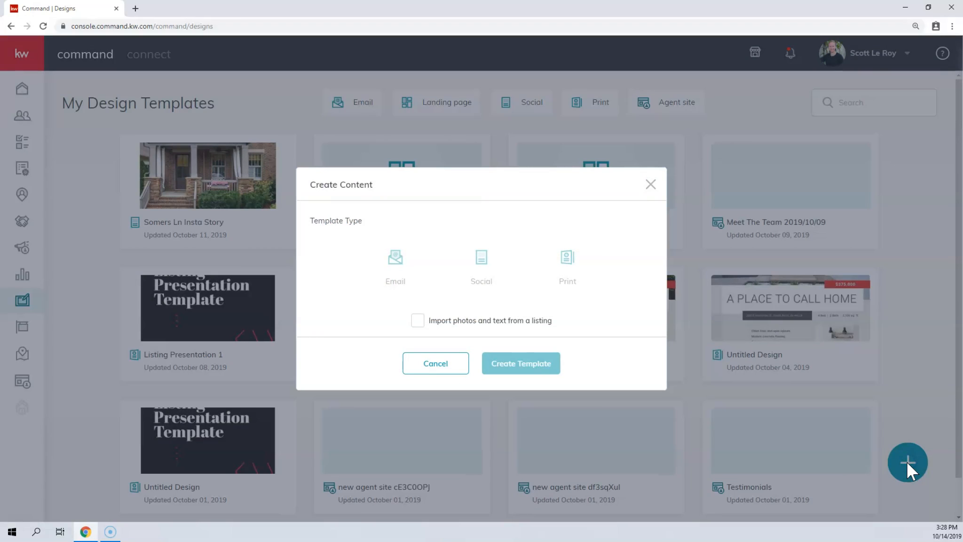
Choose Print as the template type and enable importing photos and text from a listing
click(571, 270)
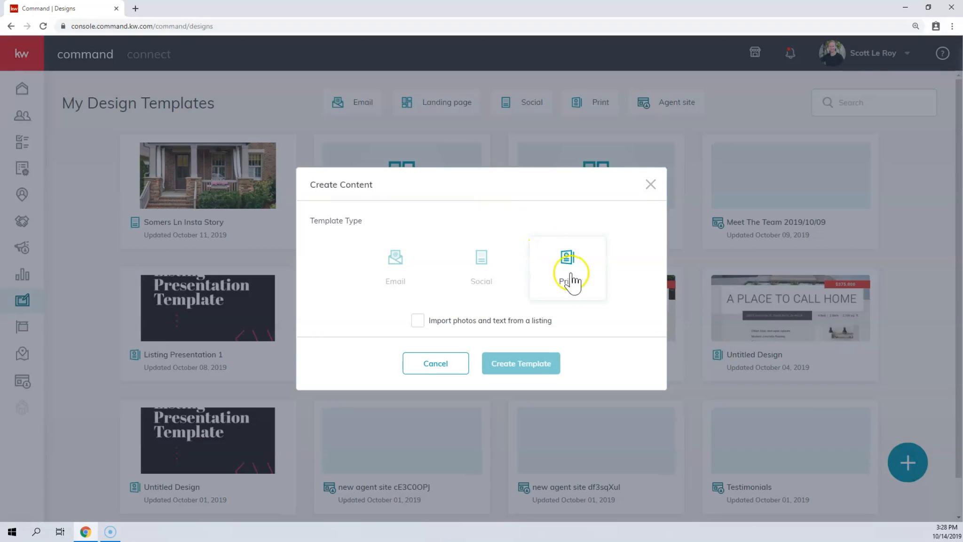
click(389, 259)
click(446, 261)
click(569, 271)
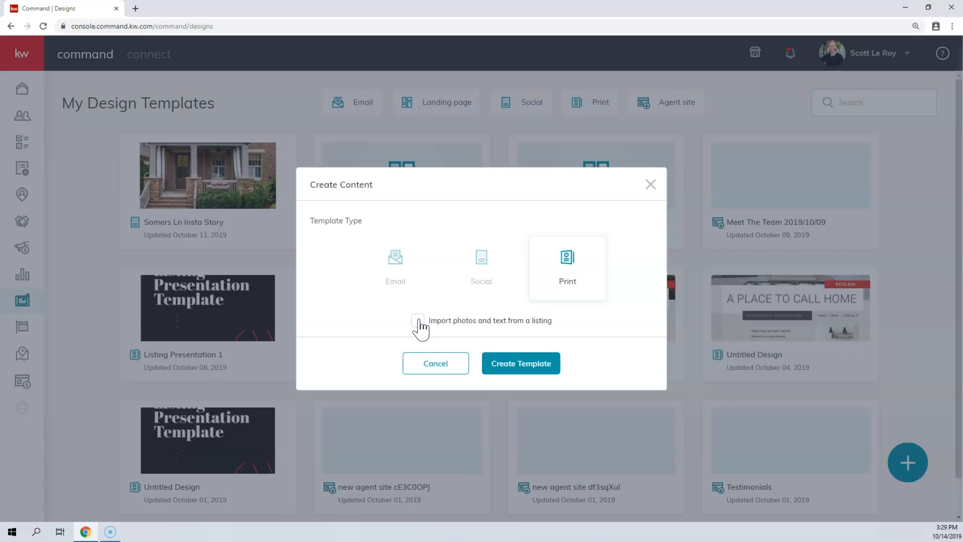
click(418, 321)
Create the Print template and focus the listing search
click(514, 365)
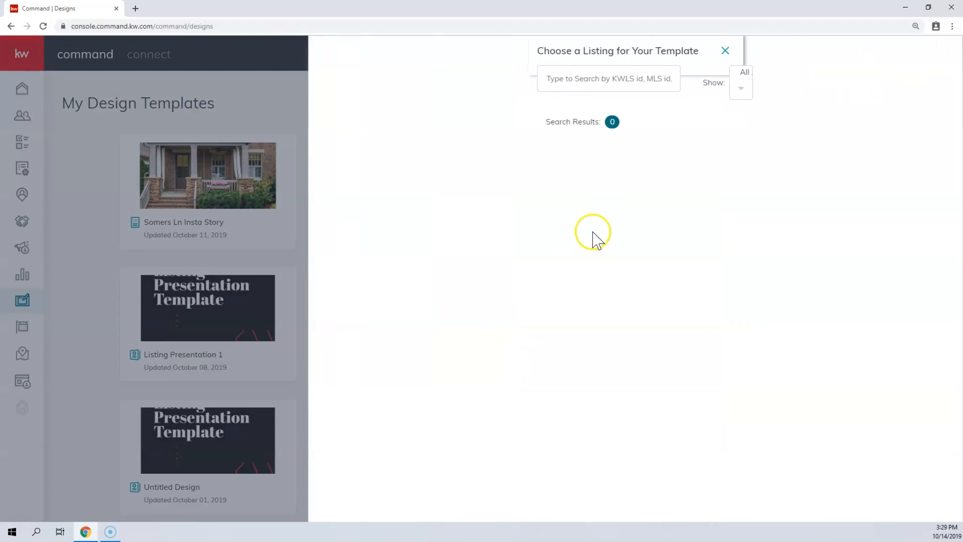
click(592, 79)
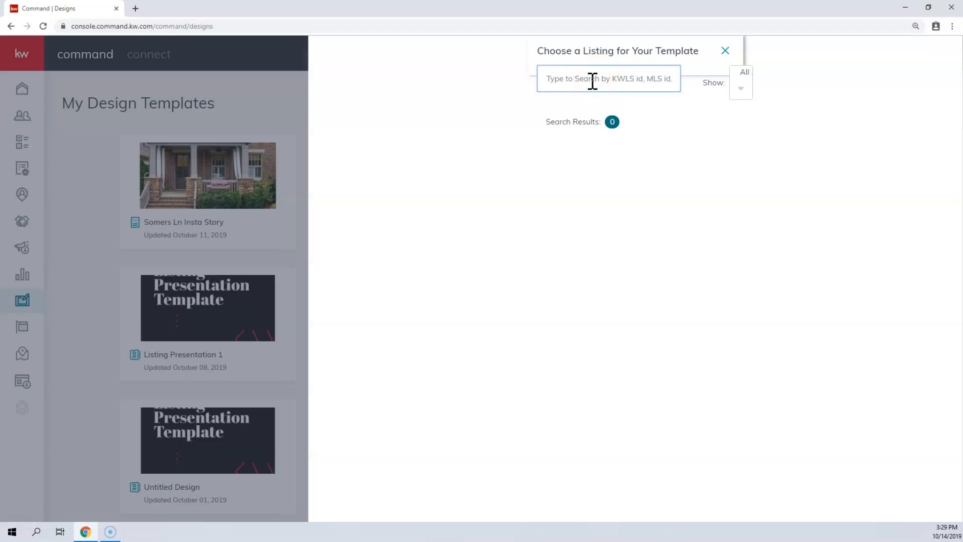
click(595, 78)
click(745, 96)
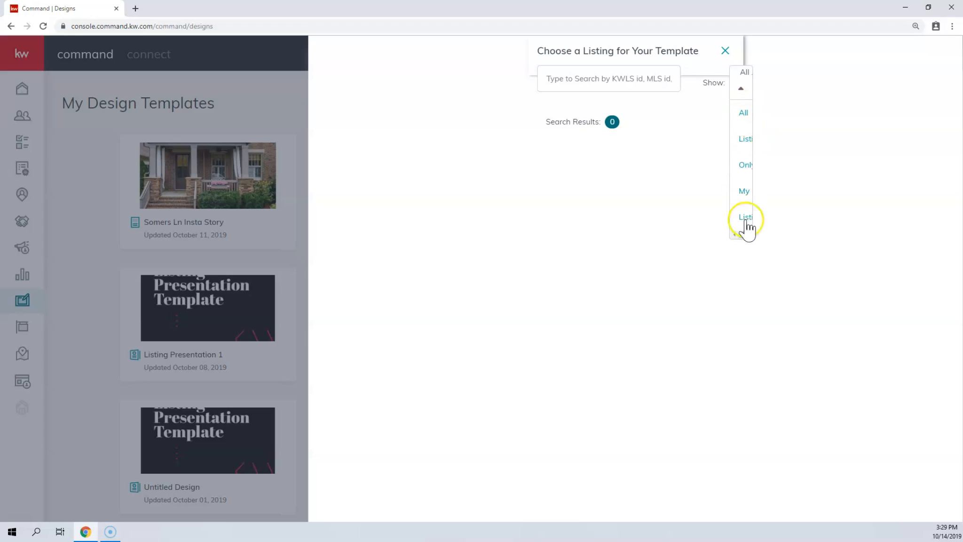
click(745, 174)
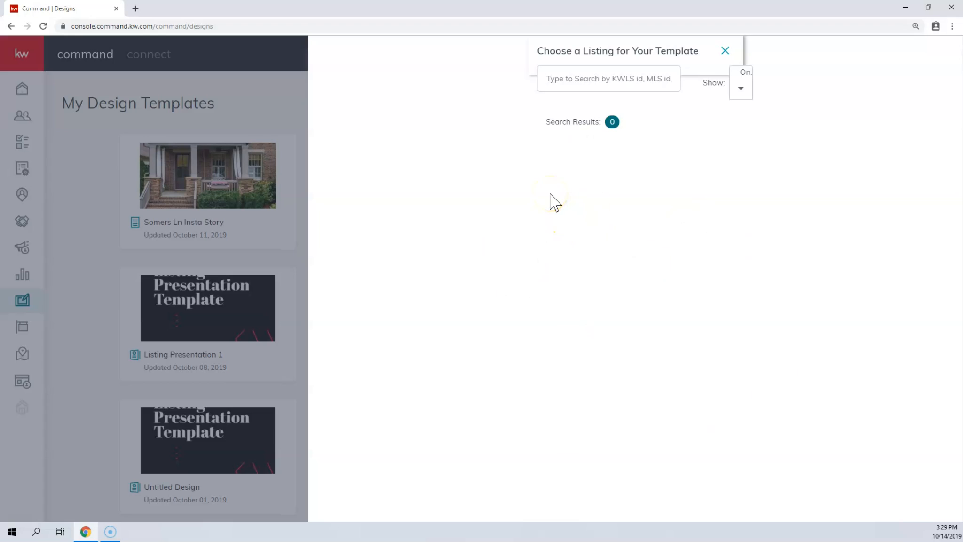
click(737, 92)
click(741, 119)
click(607, 74)
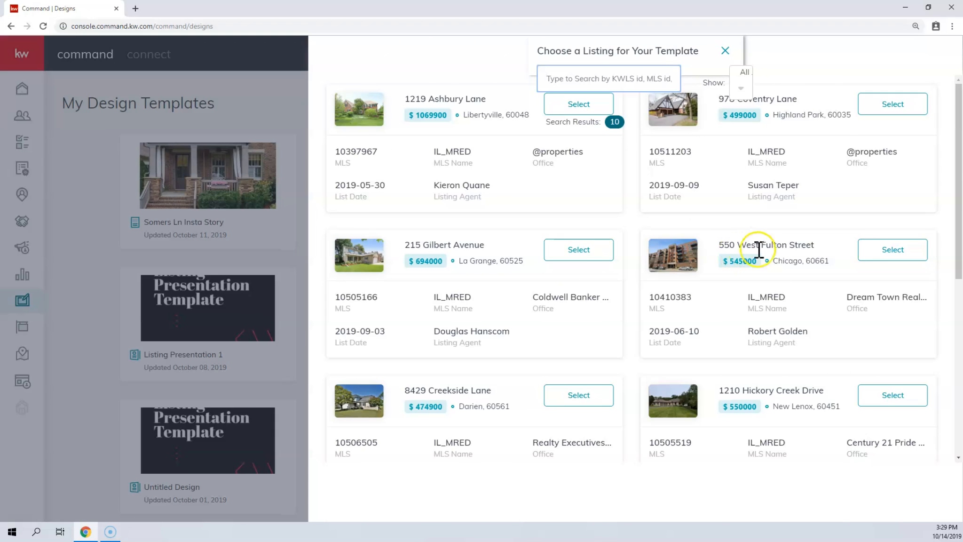
click(867, 257)
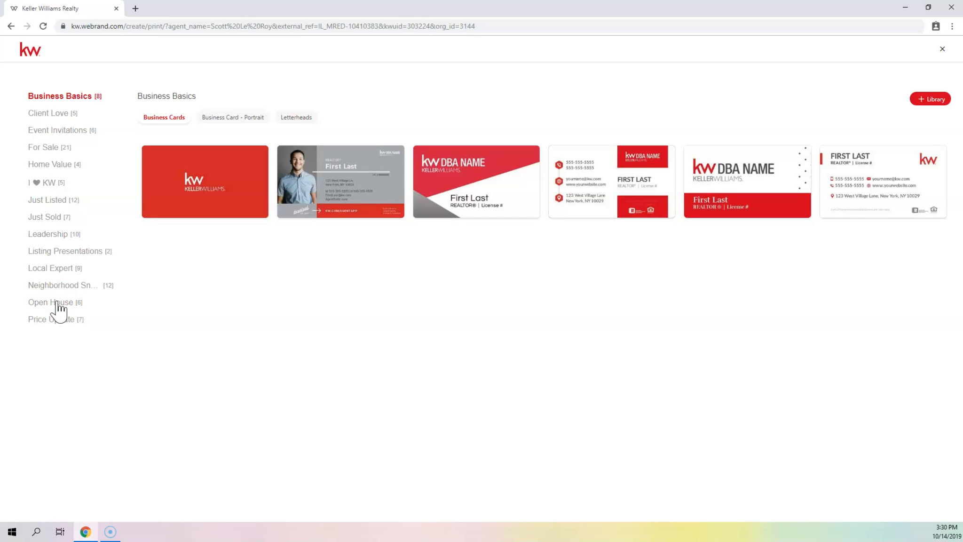
Open the JustListed-Classic_FL template from Just Listed > Fliers - Letter
click(46, 201)
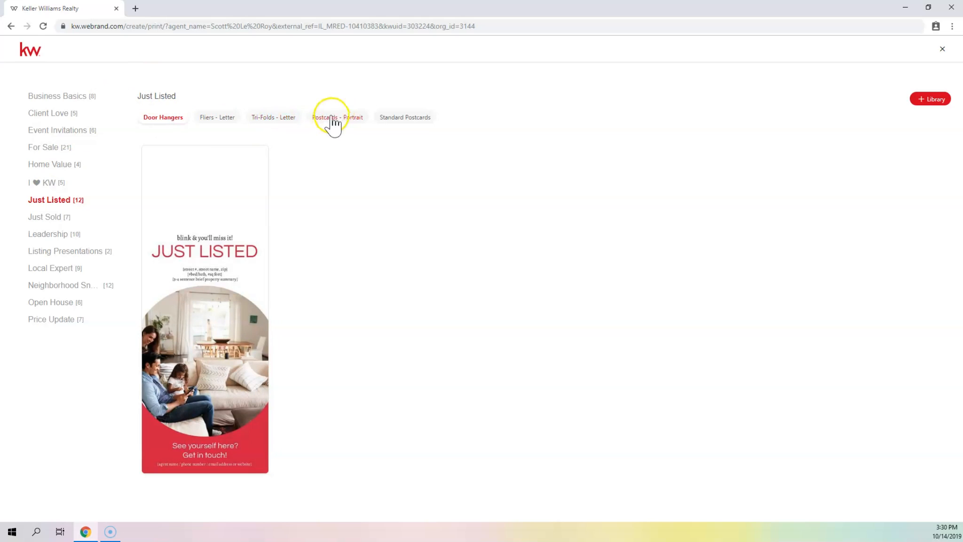
click(208, 119)
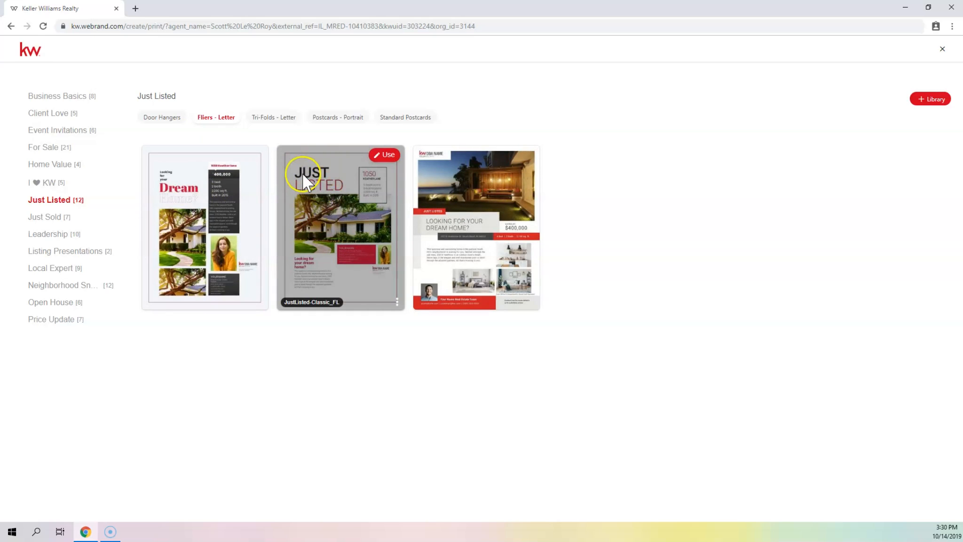
click(375, 159)
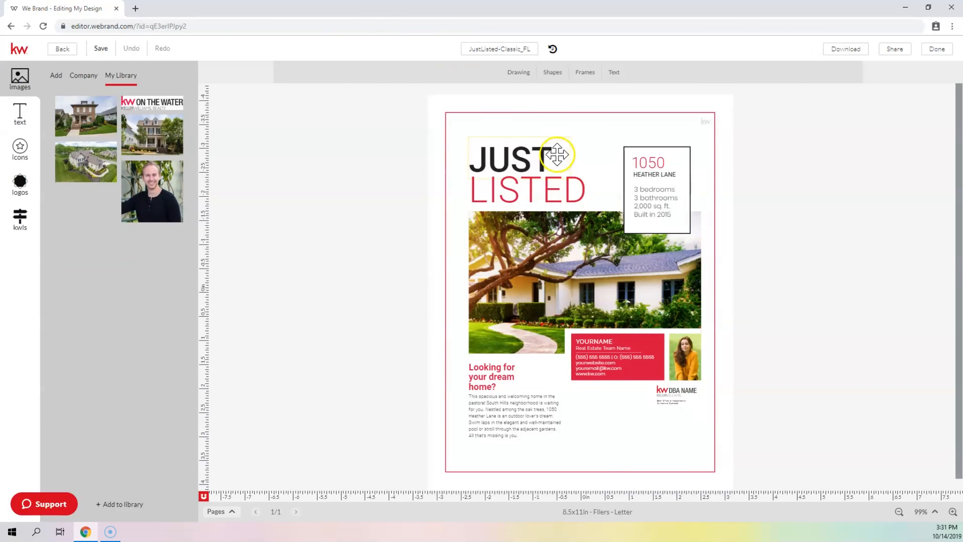
click(20, 221)
click(95, 97)
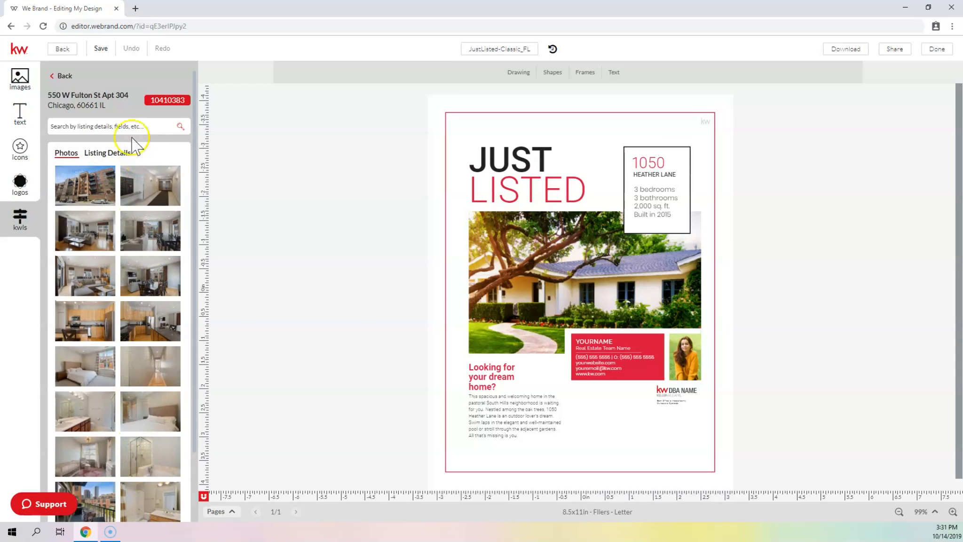
click(116, 123)
click(64, 76)
click(30, 91)
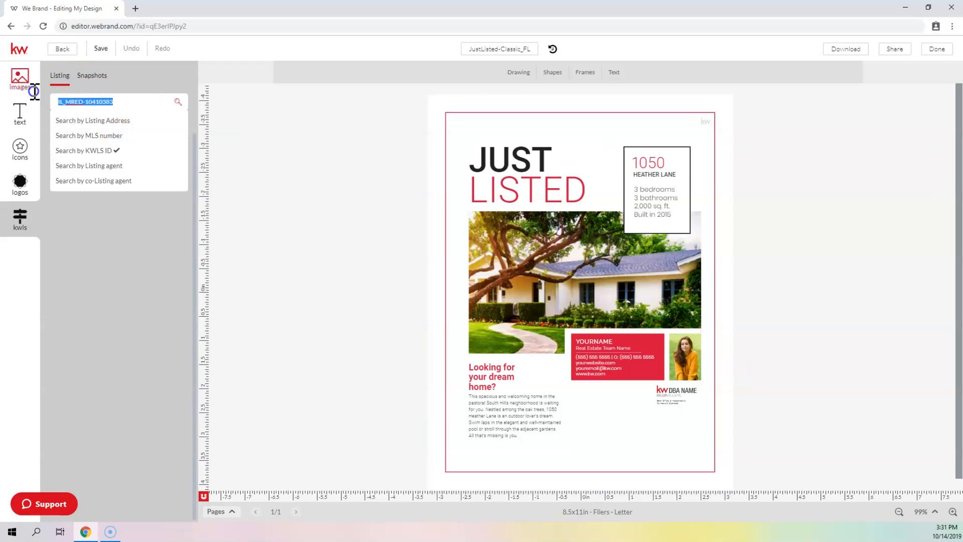
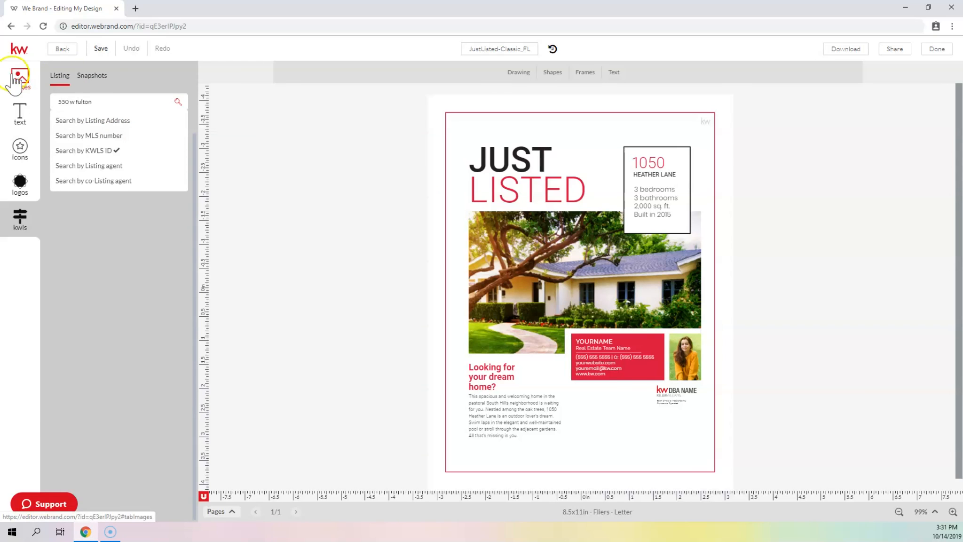
click(71, 121)
key(Return)
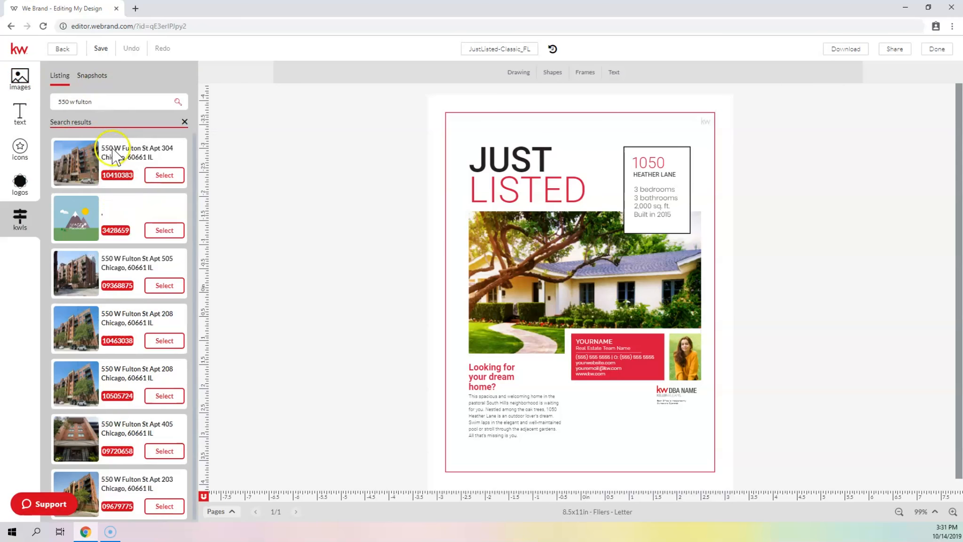
click(164, 175)
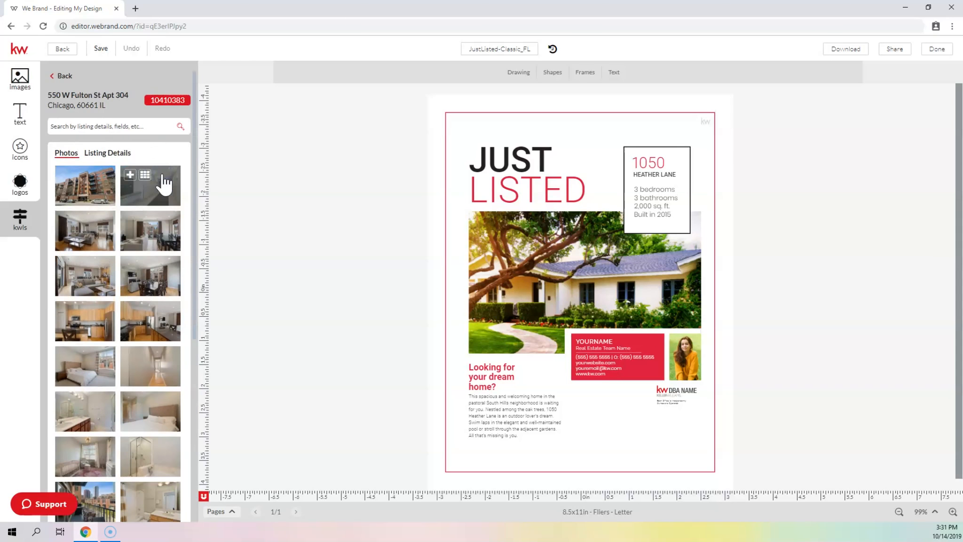
click(114, 153)
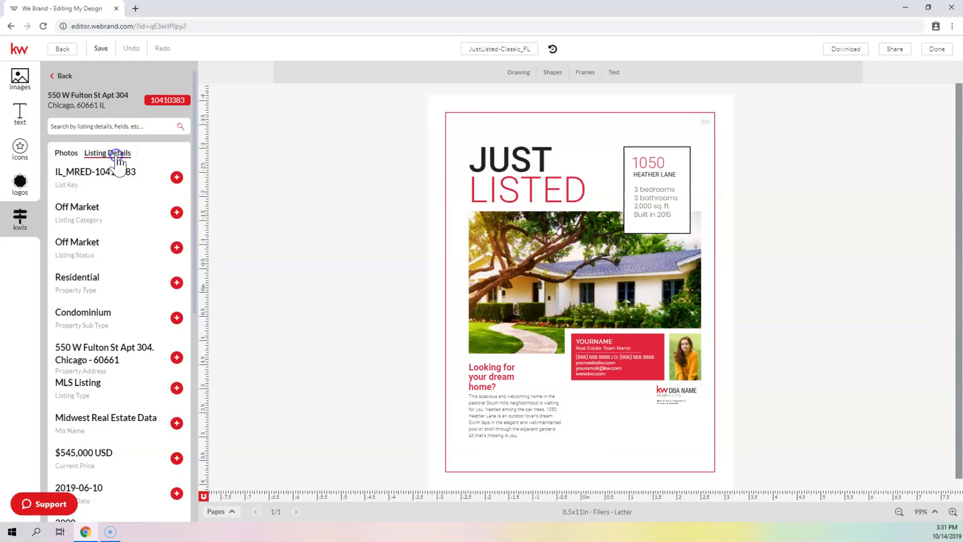
click(76, 154)
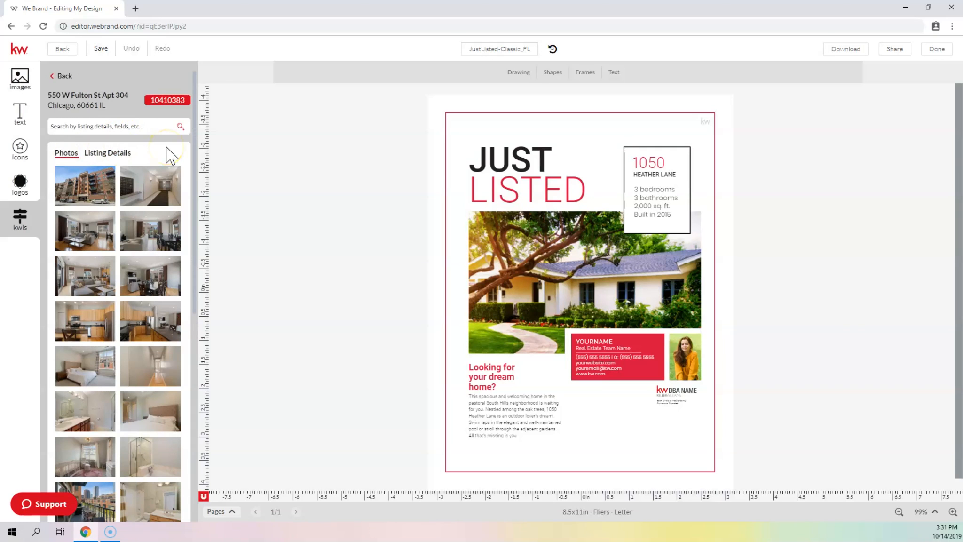
scroll(155, 141, down, 1)
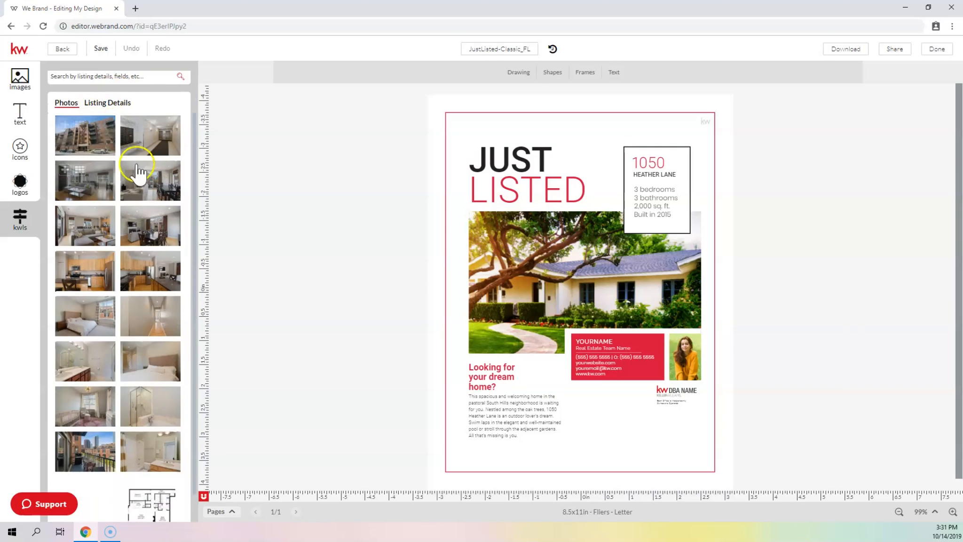
scroll(137, 171, down, 1)
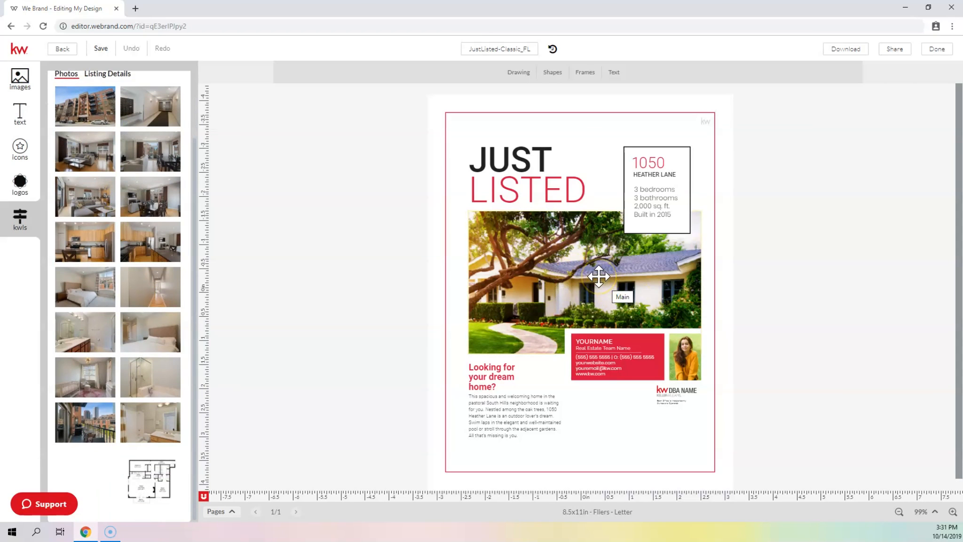
click(80, 100)
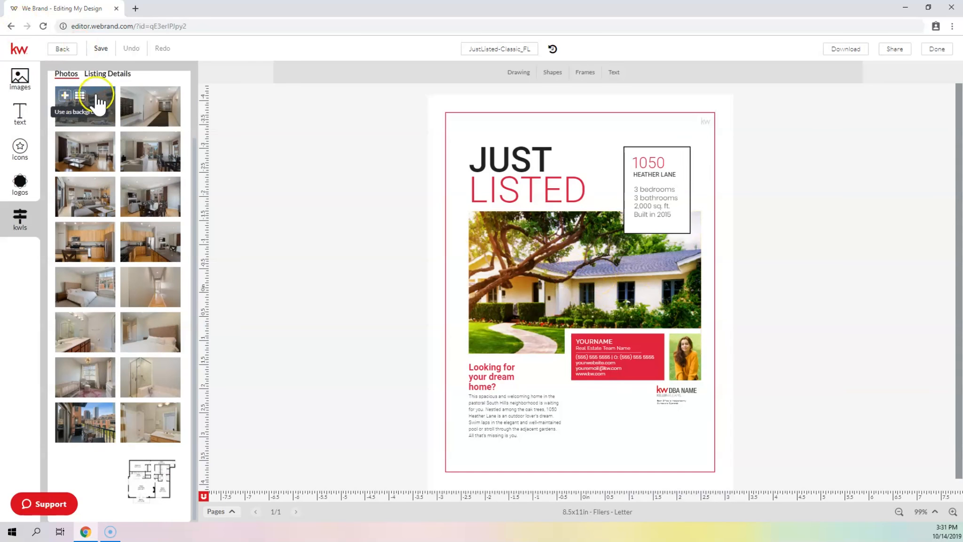
click(600, 285)
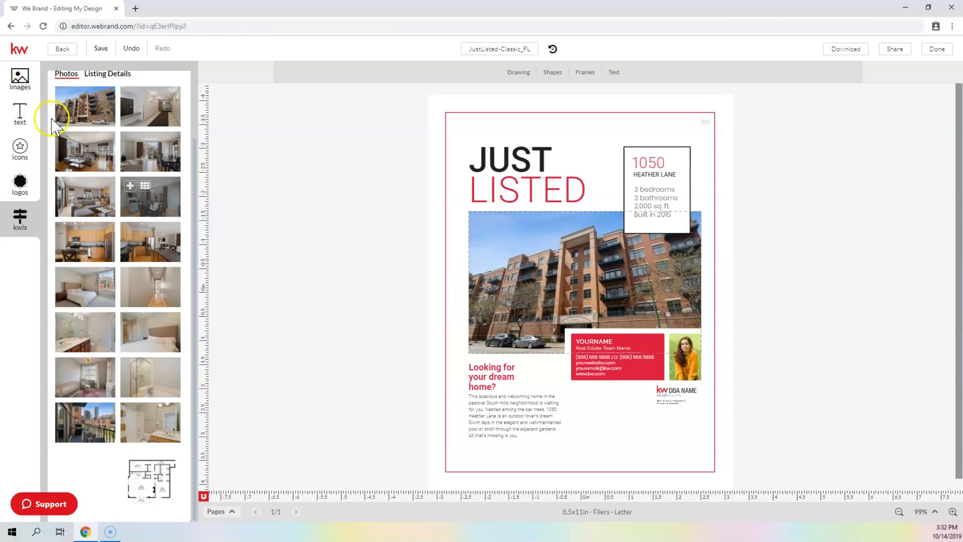
click(19, 77)
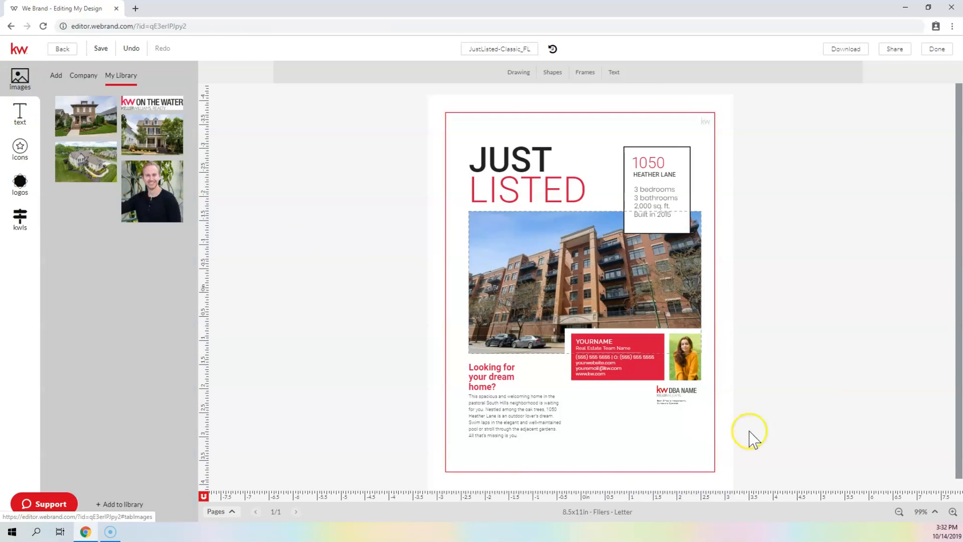
Place the agent headshot into the flier's small photo frame
mouse_move(161, 188)
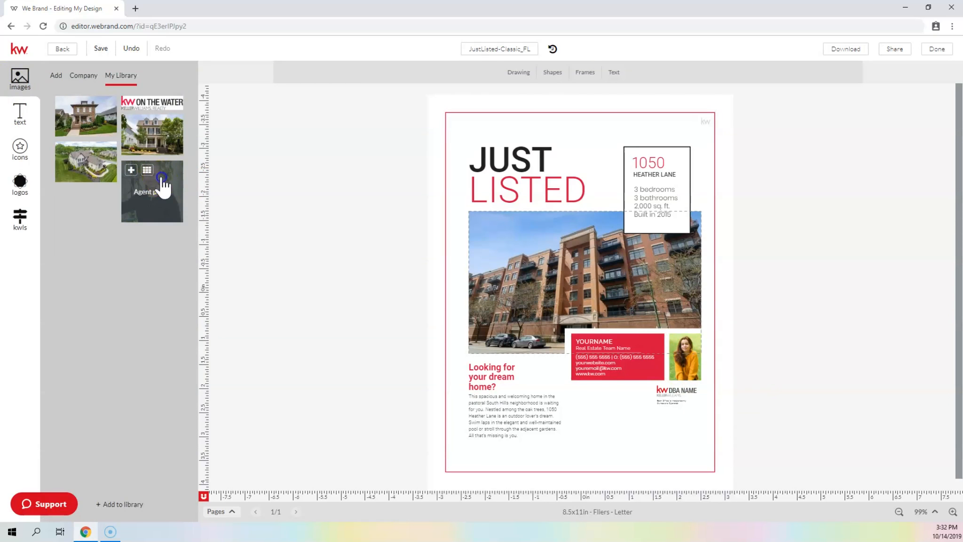
drag(164, 188, 688, 370)
click(664, 340)
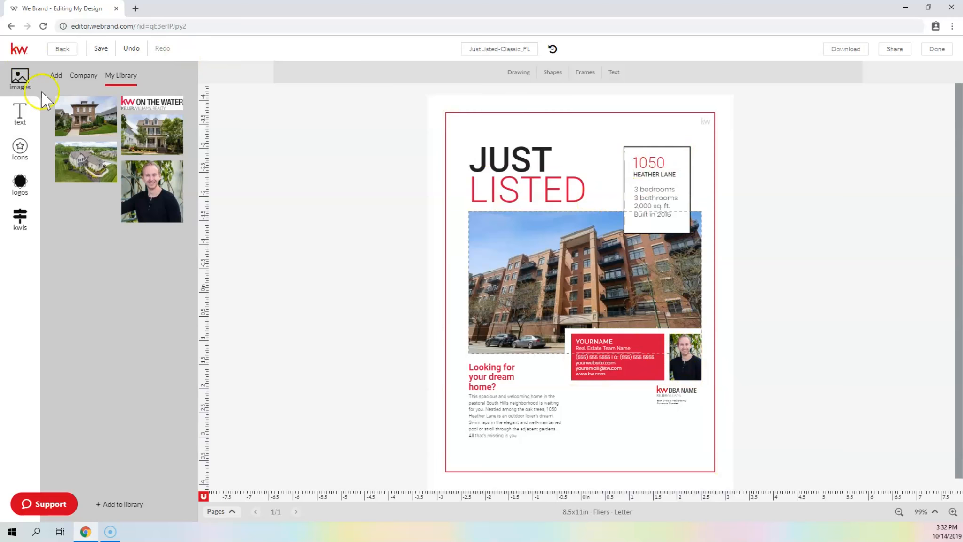
Show the listing details and drop the property address onto the flier
click(21, 217)
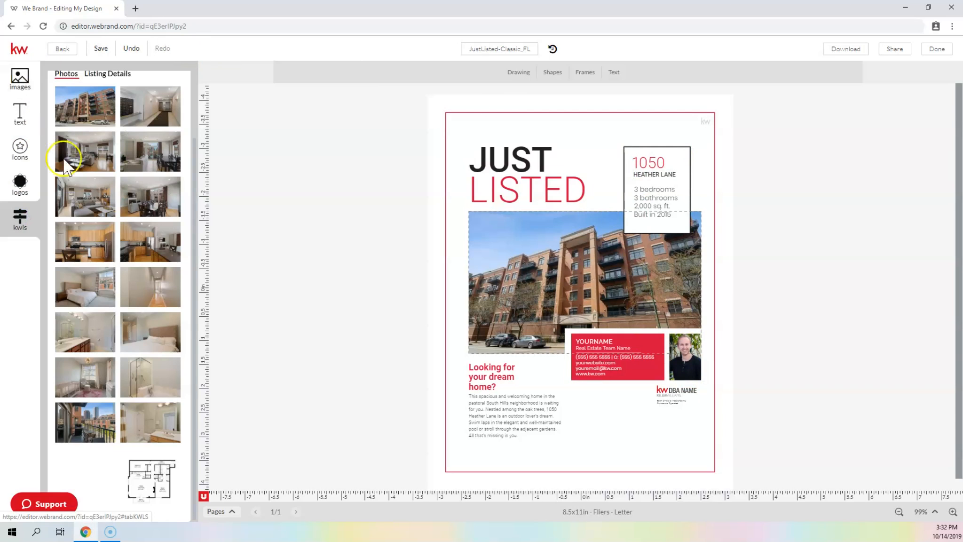
click(111, 76)
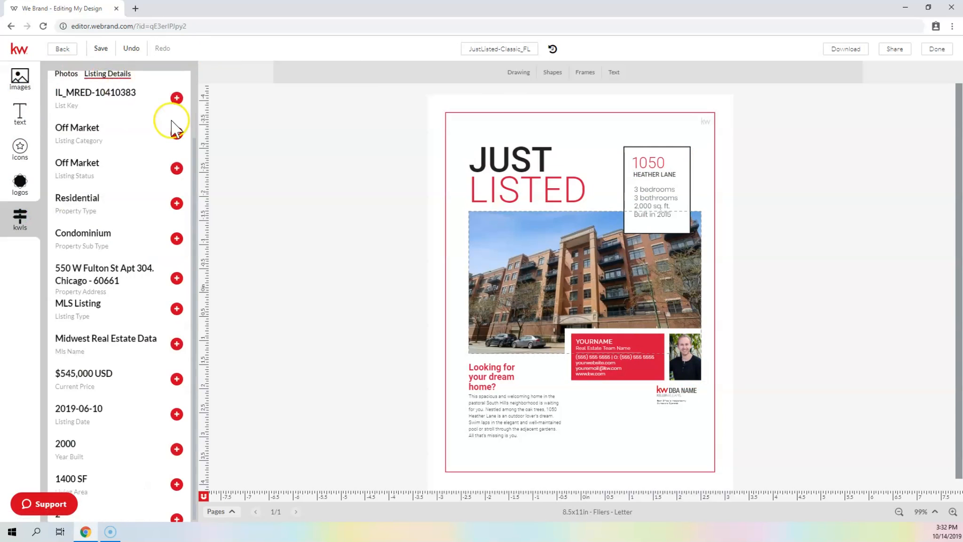
scroll(106, 132, up, 1)
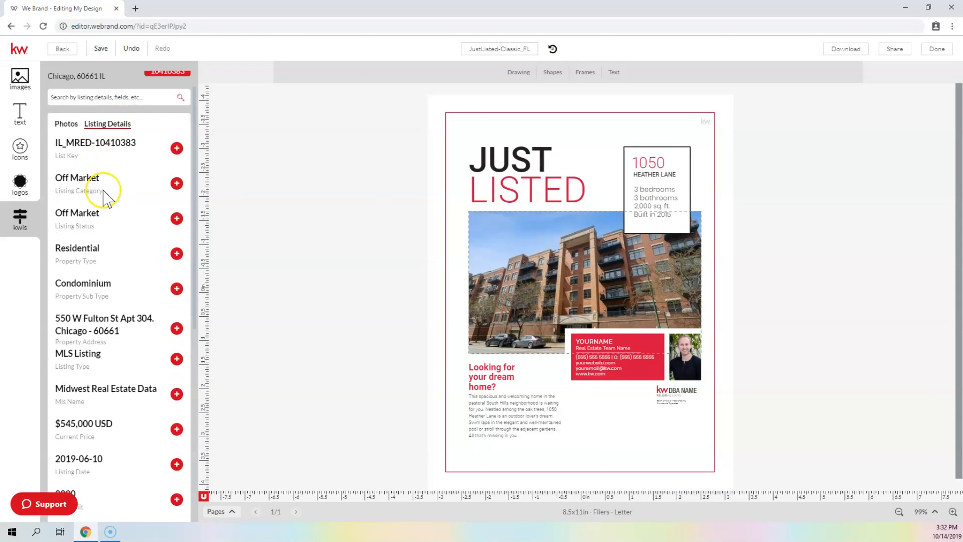
scroll(107, 197, down, 1)
drag(80, 275, 656, 170)
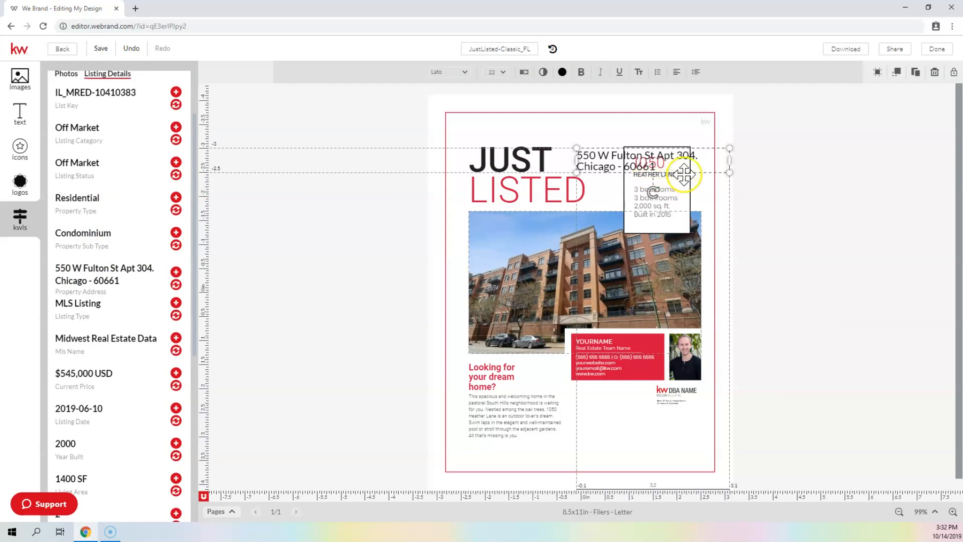
drag(710, 150, 710, 150)
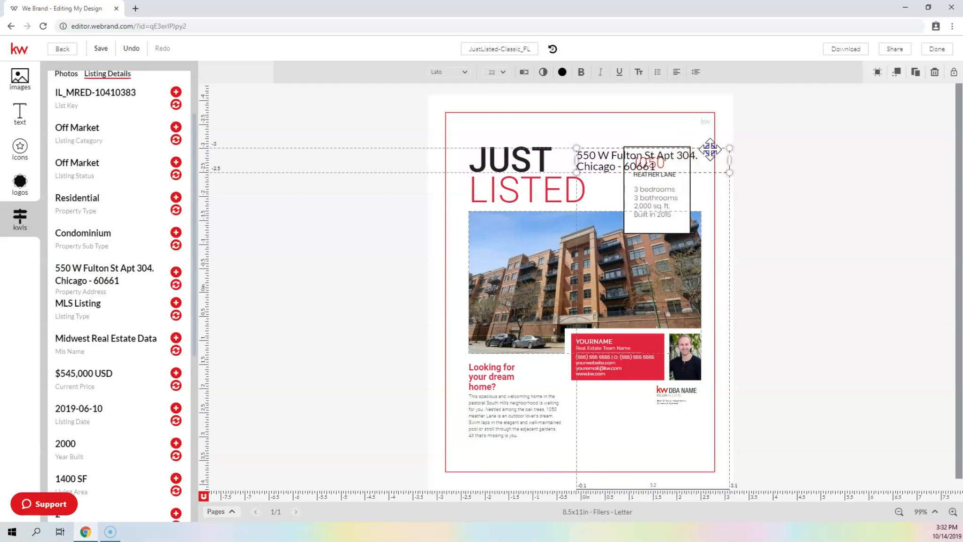
key(Delete)
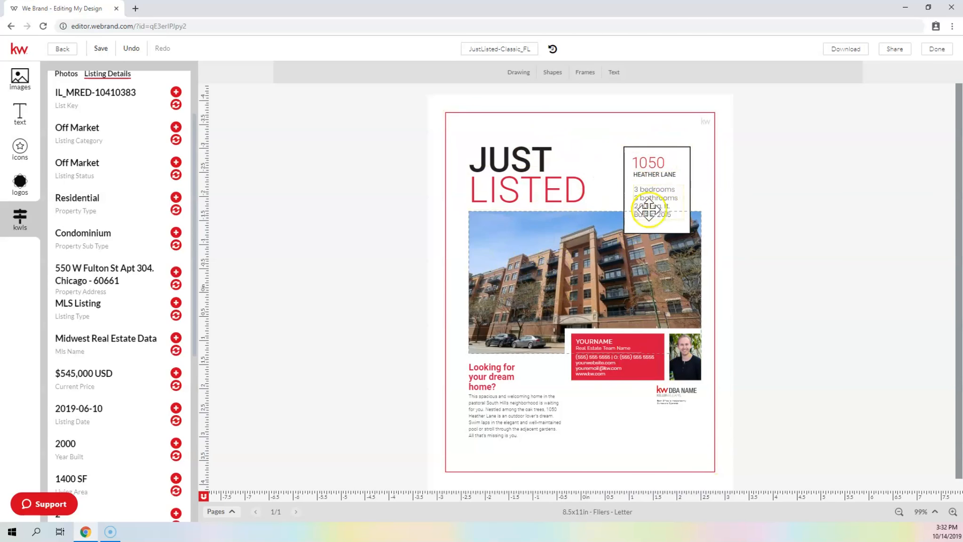
click(650, 163)
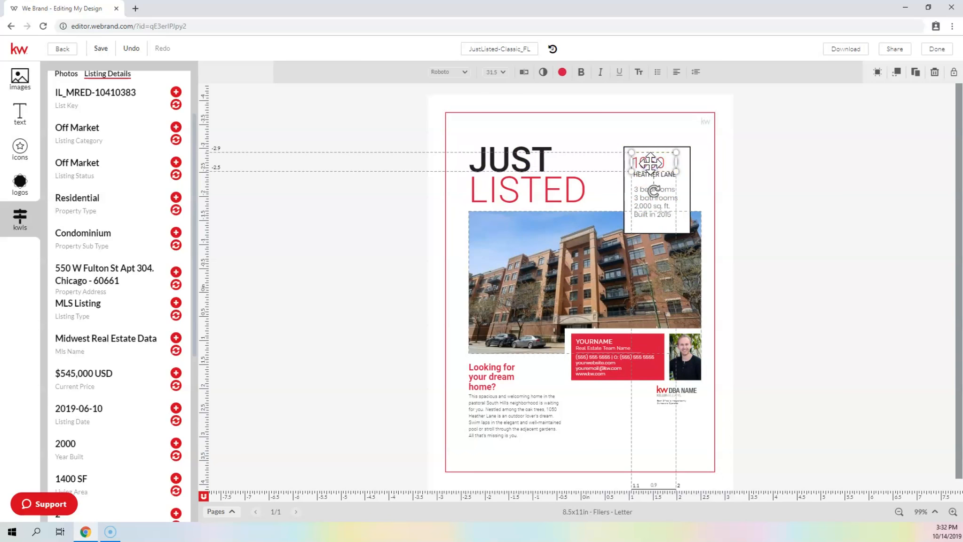
double_click(654, 163)
drag(662, 162, 631, 162)
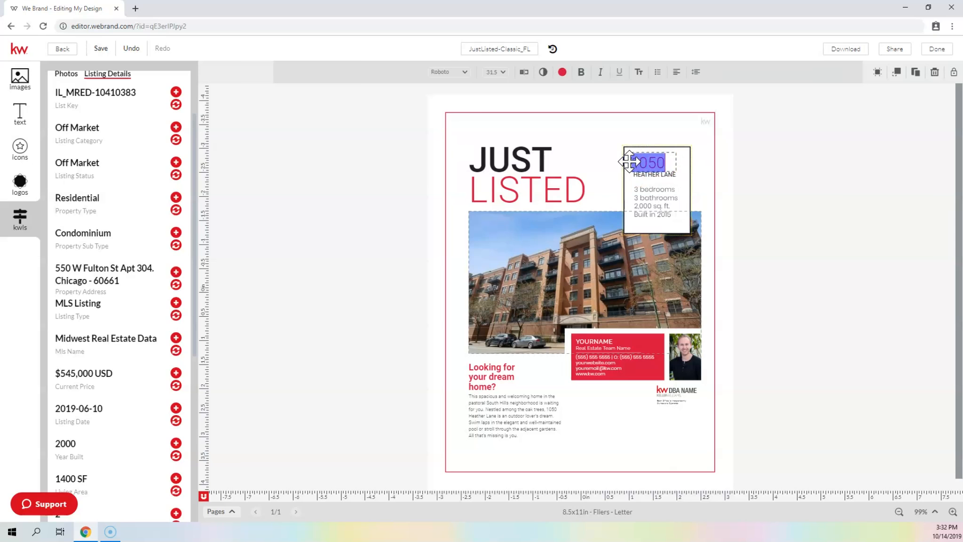
text(550)
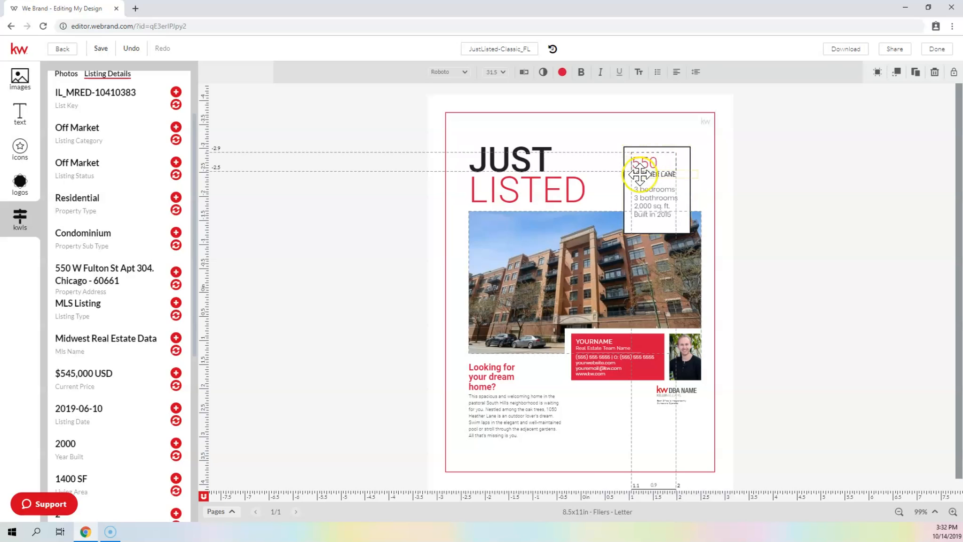
click(645, 176)
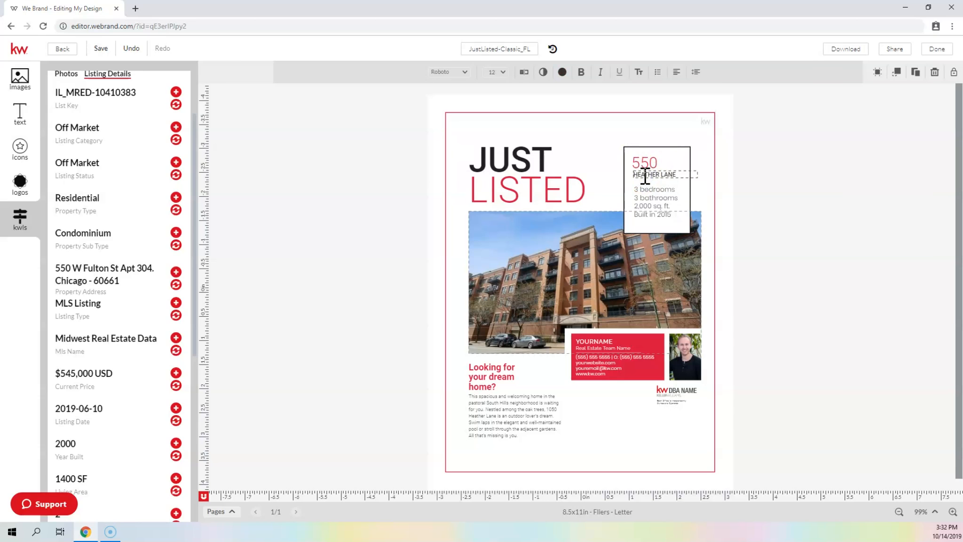
text(W)
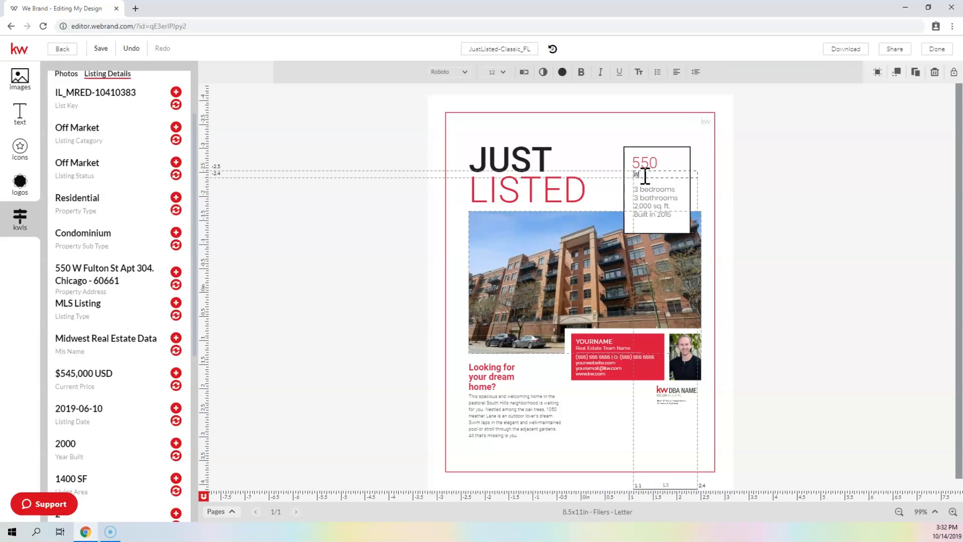
scroll(118, 198, up, 2)
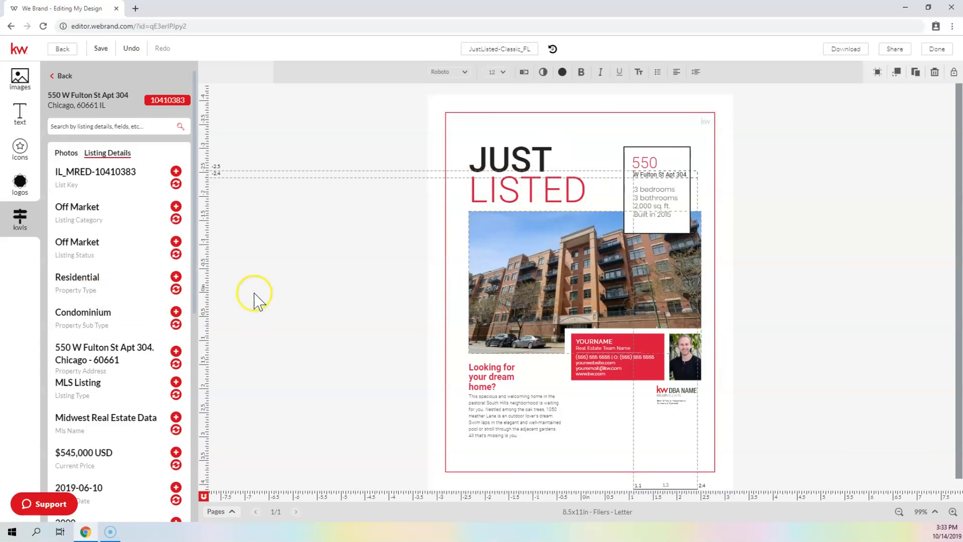
Delete the 'Built in 2015' line from the property details text
click(655, 214)
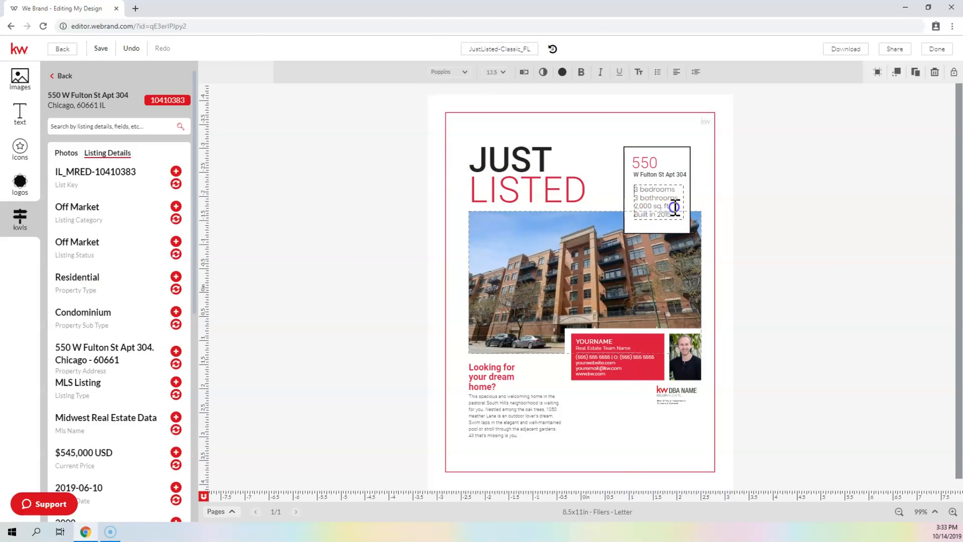
double_click(664, 217)
drag(657, 217, 676, 217)
key(BackSpace)
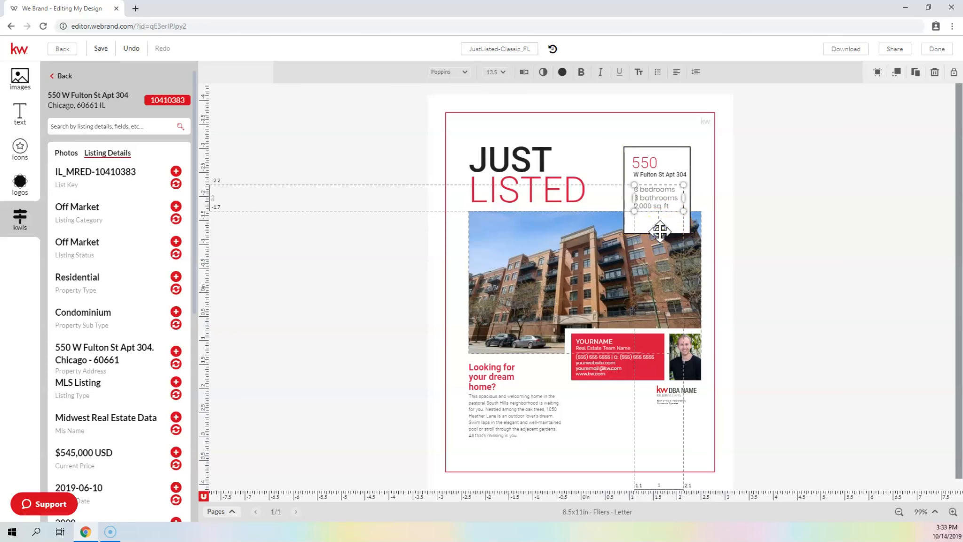
Shorten the details text box, outlined box and white rectangle to fit the text
click(626, 230)
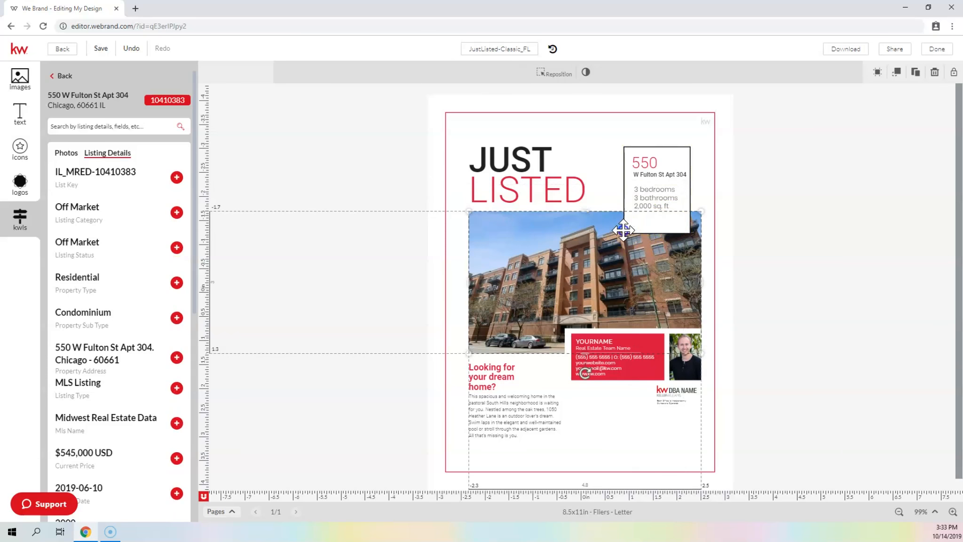
click(627, 147)
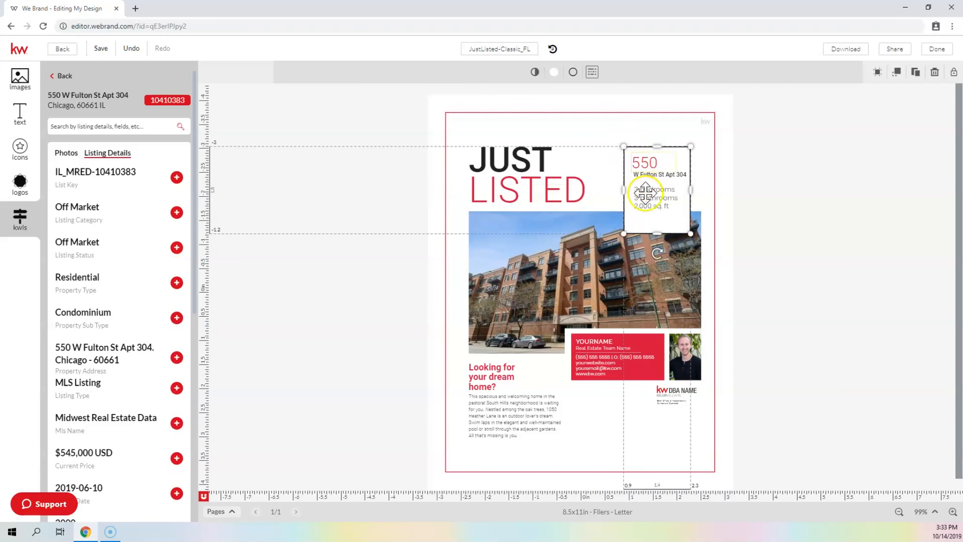
drag(657, 234, 657, 216)
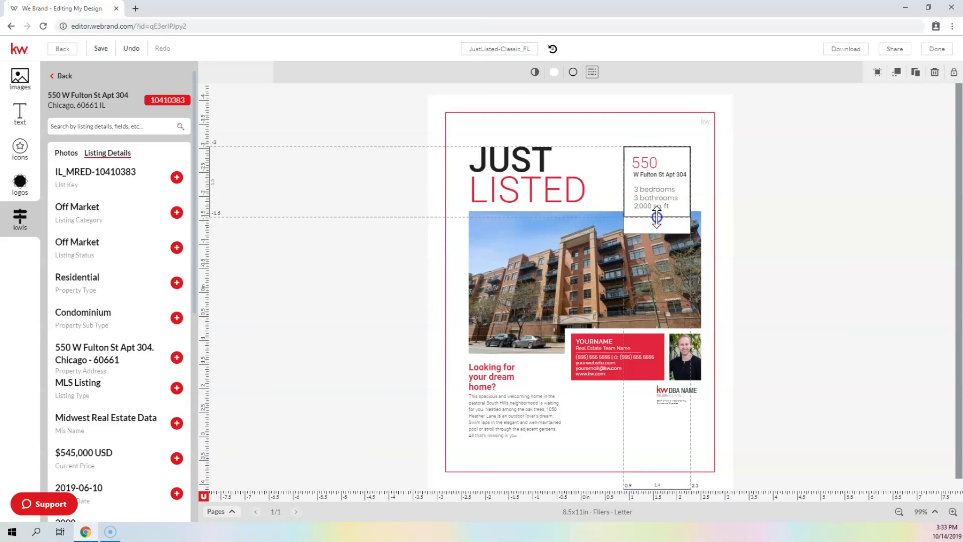
click(642, 229)
drag(658, 233, 659, 219)
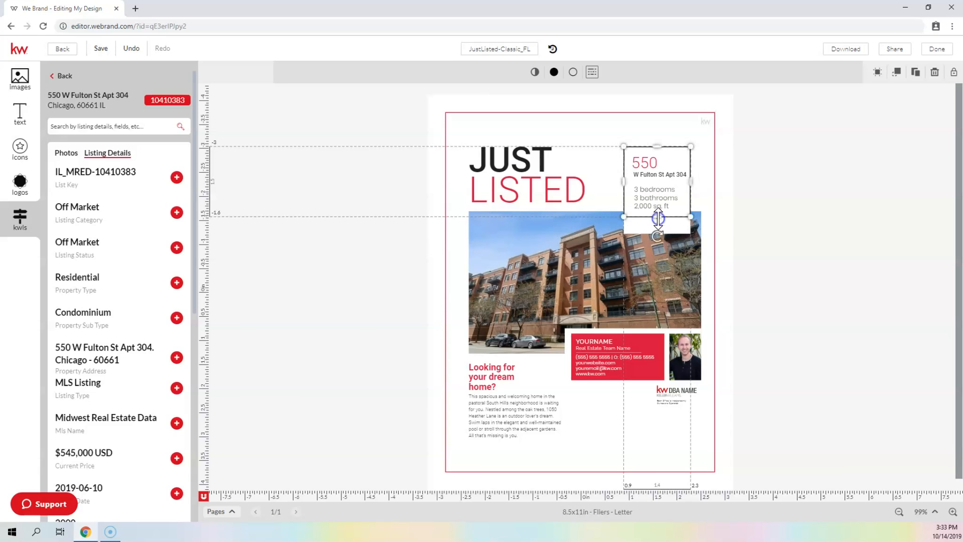
click(648, 229)
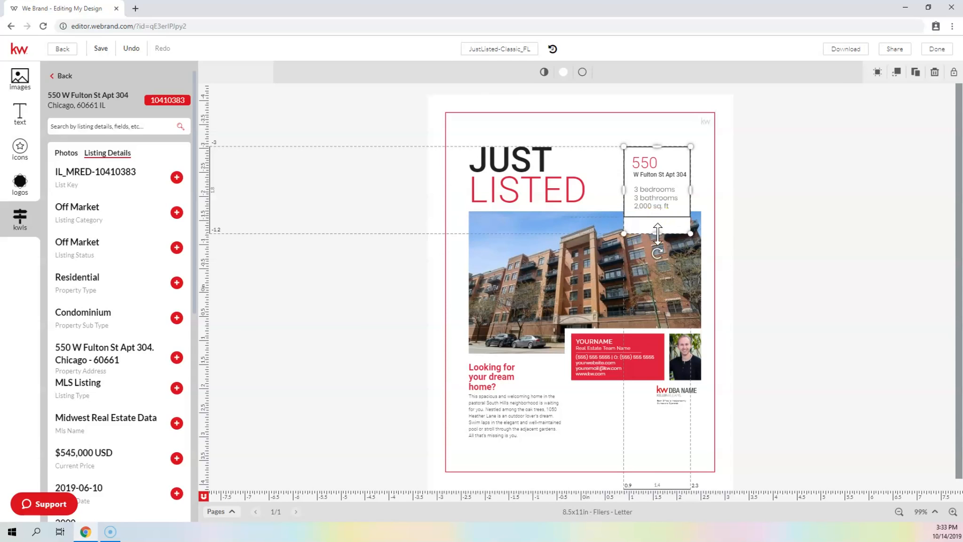
drag(656, 234, 662, 217)
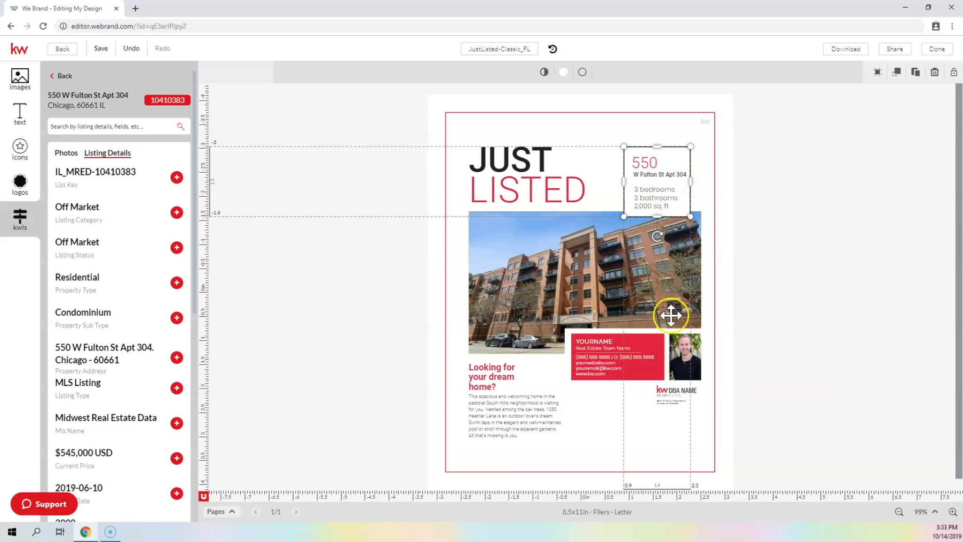
Replace YOURNAME with the agent's name and widen the box so it fits one line
click(596, 341)
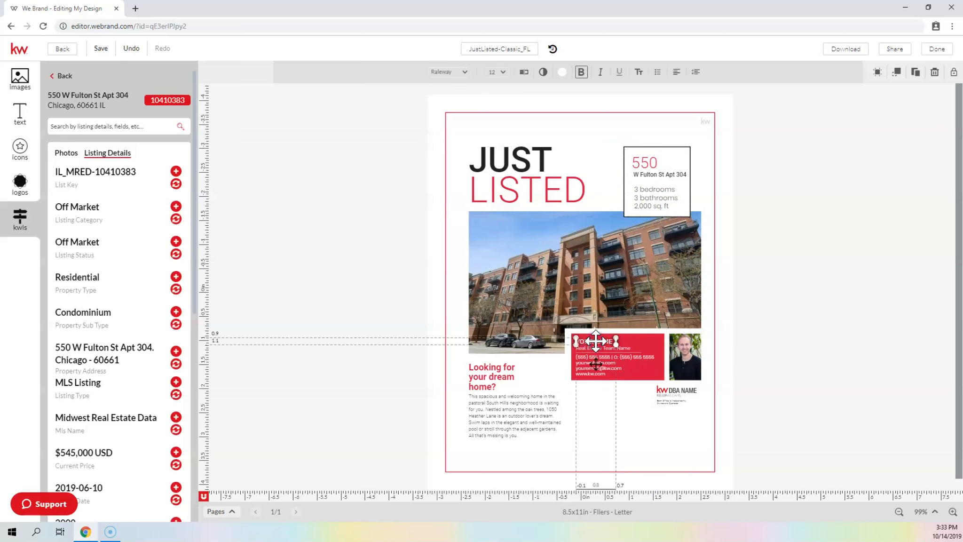
click(596, 341)
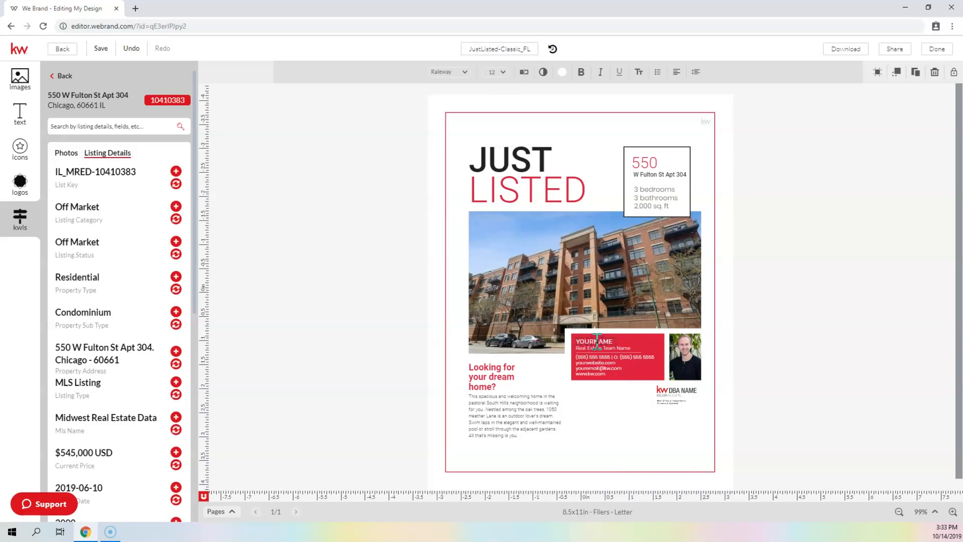
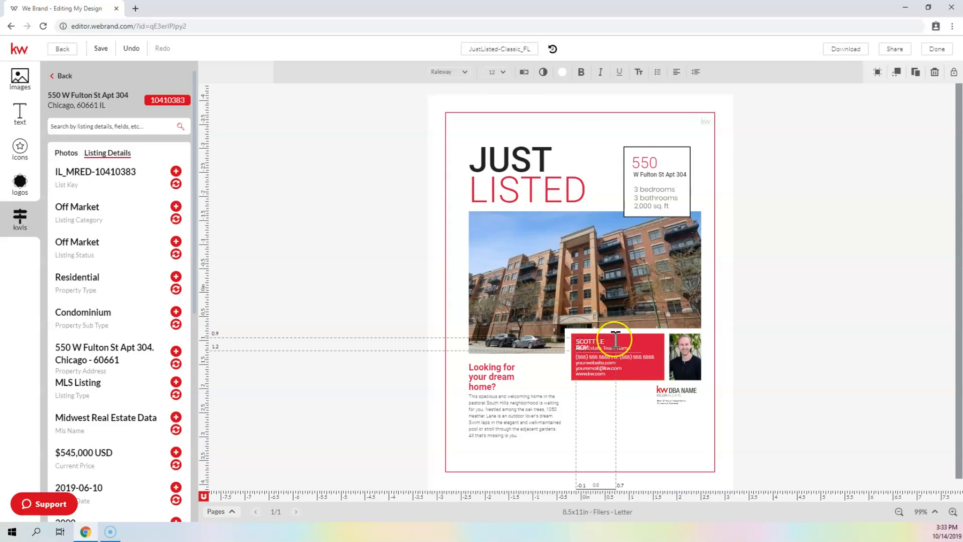
click(612, 445)
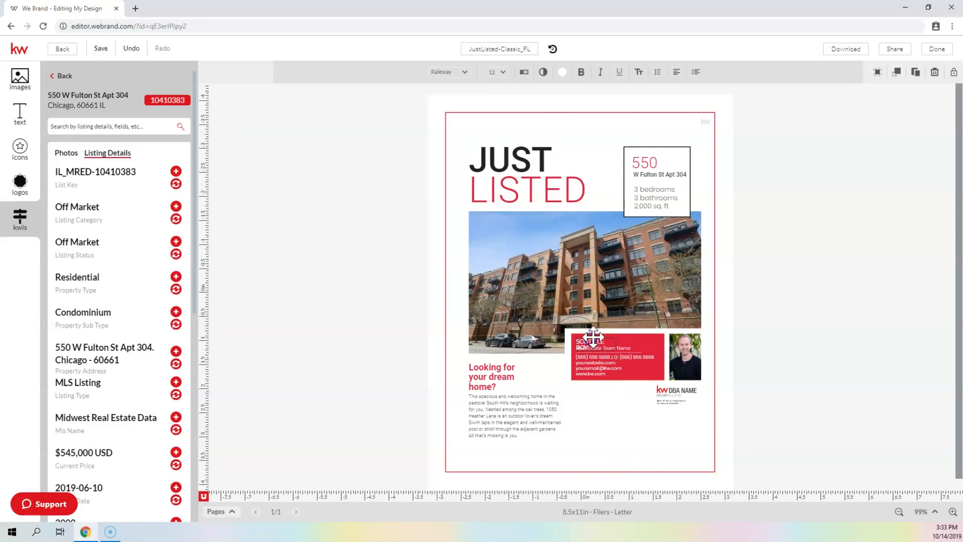
click(595, 334)
drag(615, 342, 630, 343)
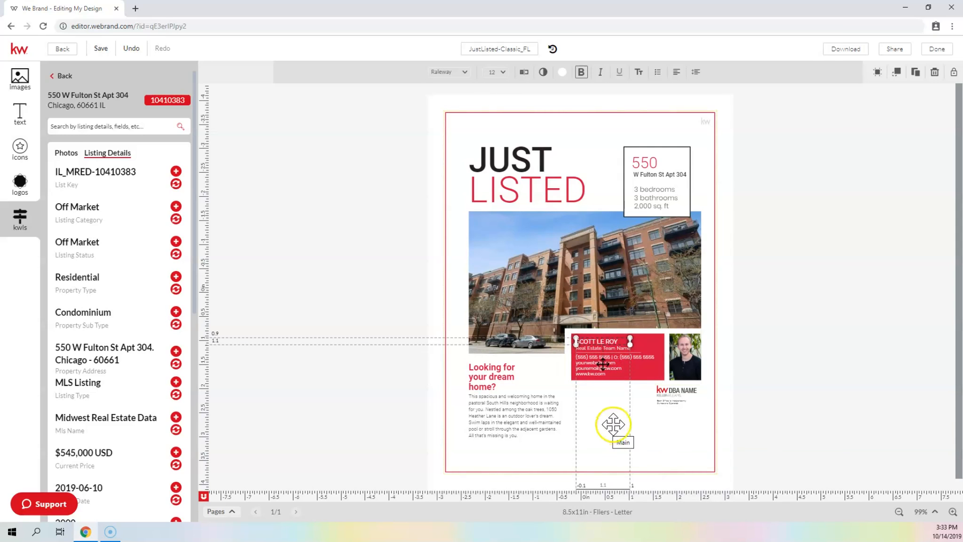
click(672, 439)
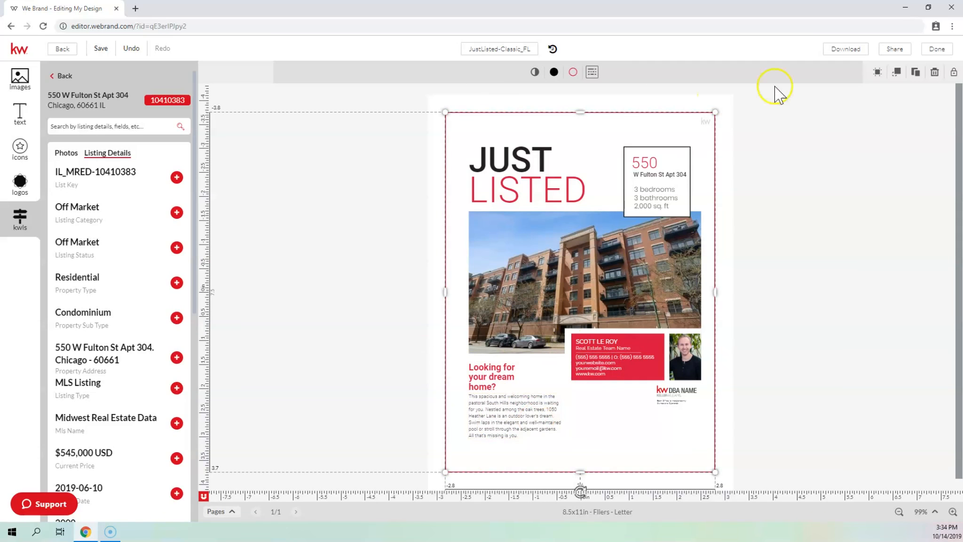
click(852, 51)
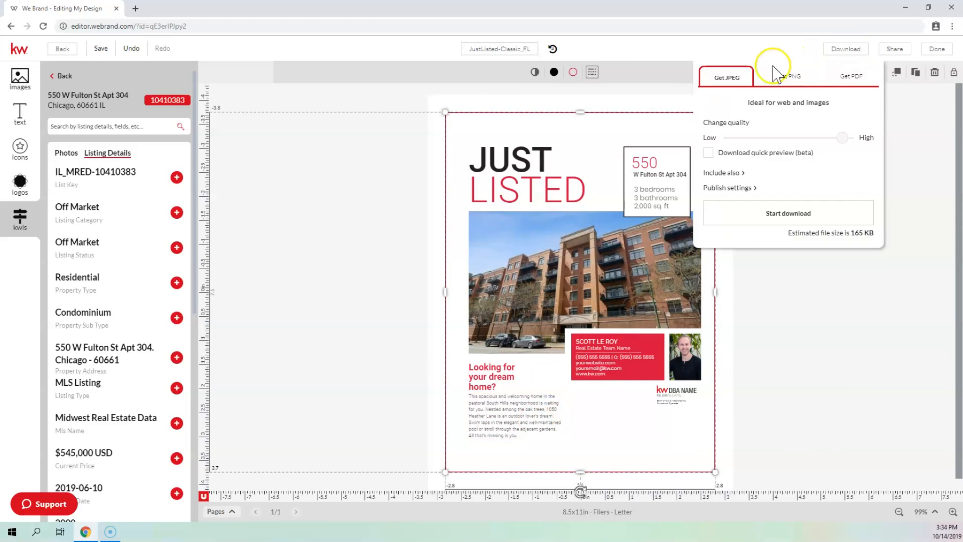
Download the flier as a high-resolution print PDF
click(858, 77)
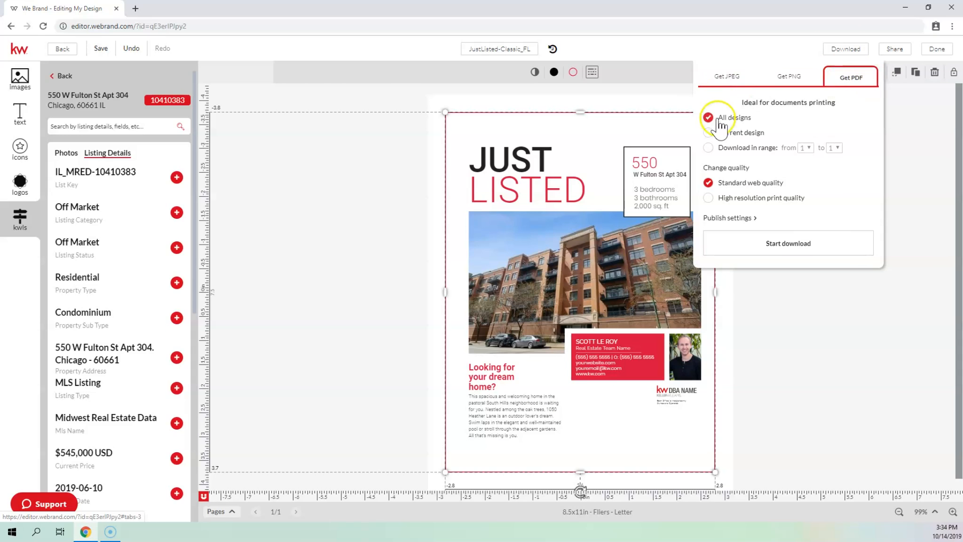
click(708, 197)
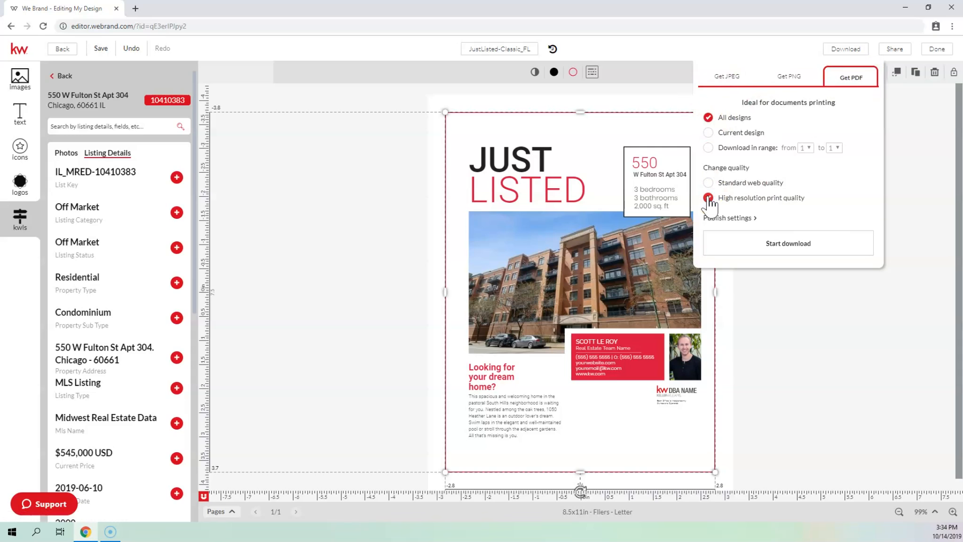
click(783, 248)
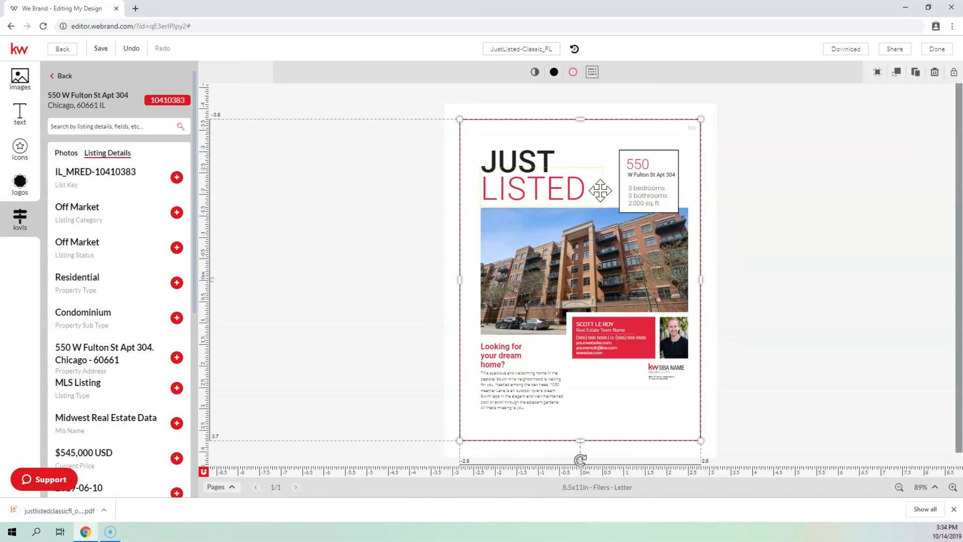
Review justlistedclassicfl_original.pdf, then return to the We Brand editing tab
click(87, 510)
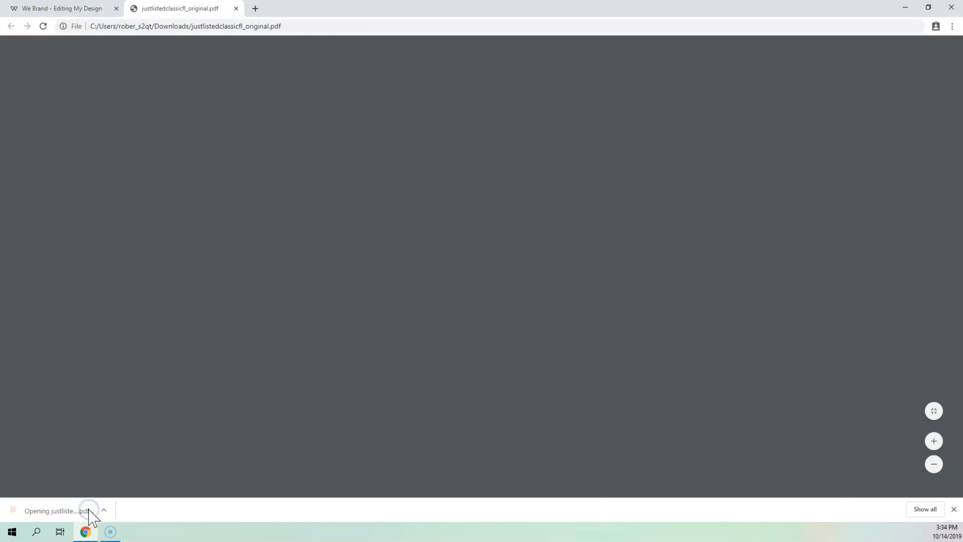
scroll(520, 157, down, 2)
scroll(524, 159, up, 1)
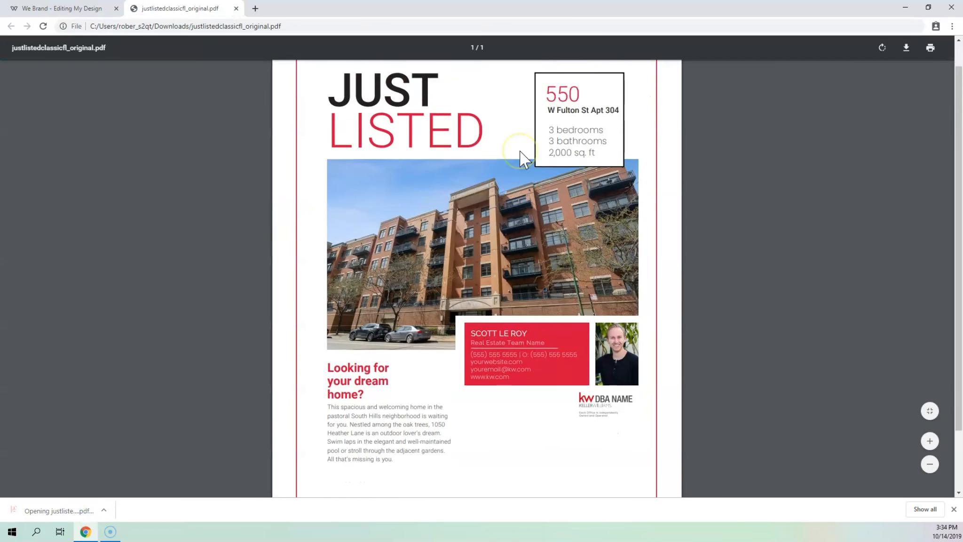
scroll(523, 158, up, 2)
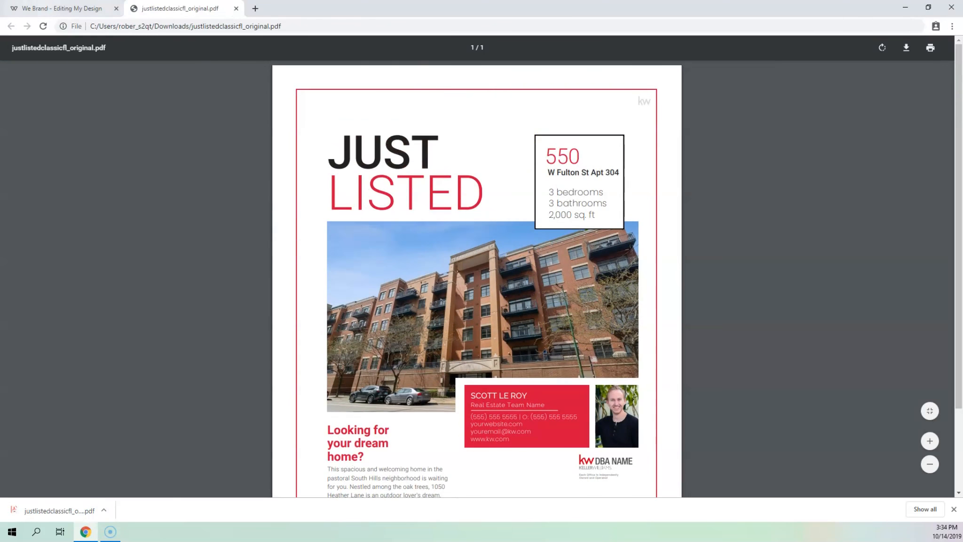
click(61, 8)
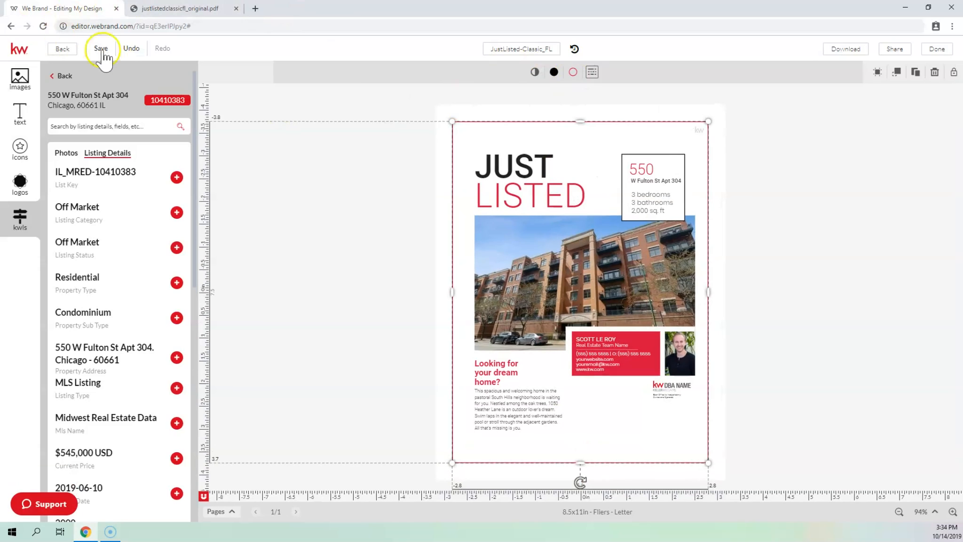
Save the Just Listed flier and open the 01_OH_FL template from Open House > Fliers - Letter
click(101, 48)
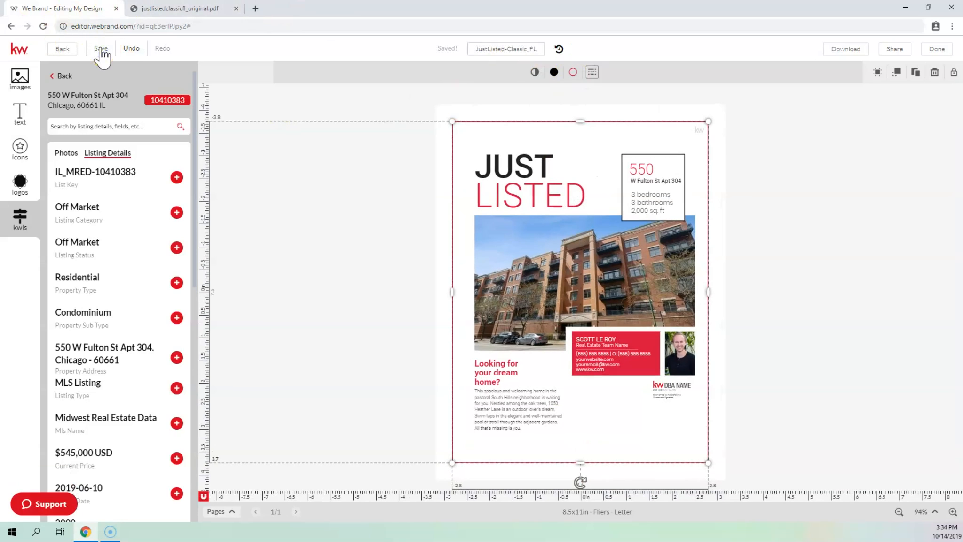
click(62, 49)
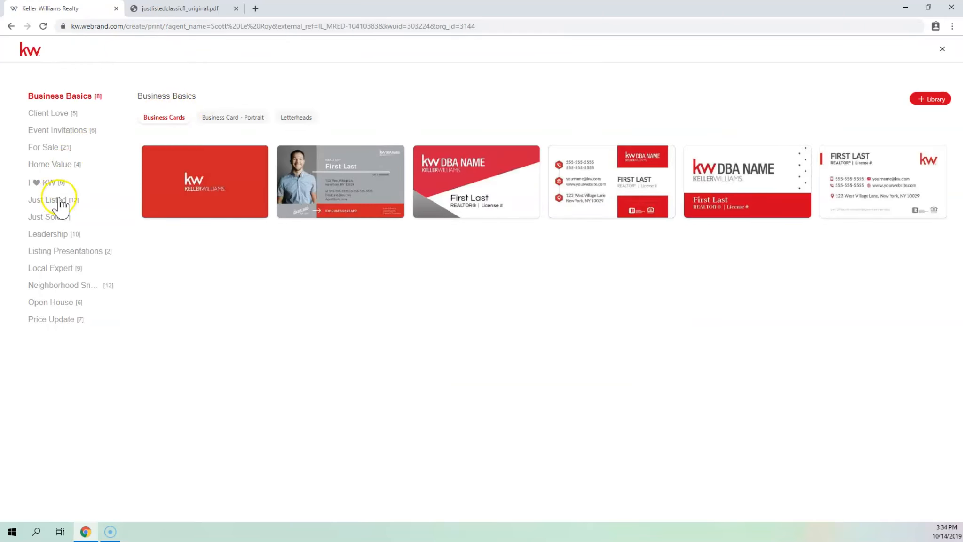
click(59, 306)
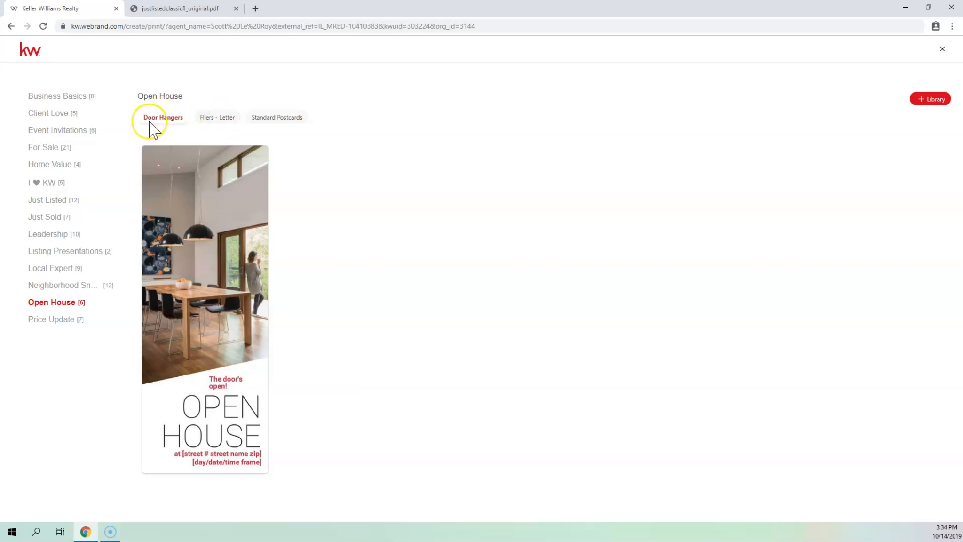
click(205, 120)
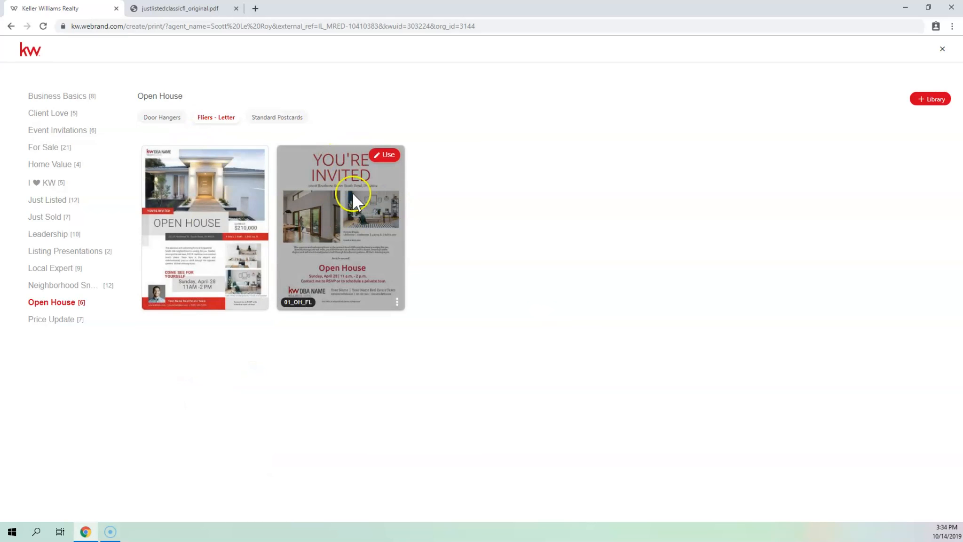
click(381, 155)
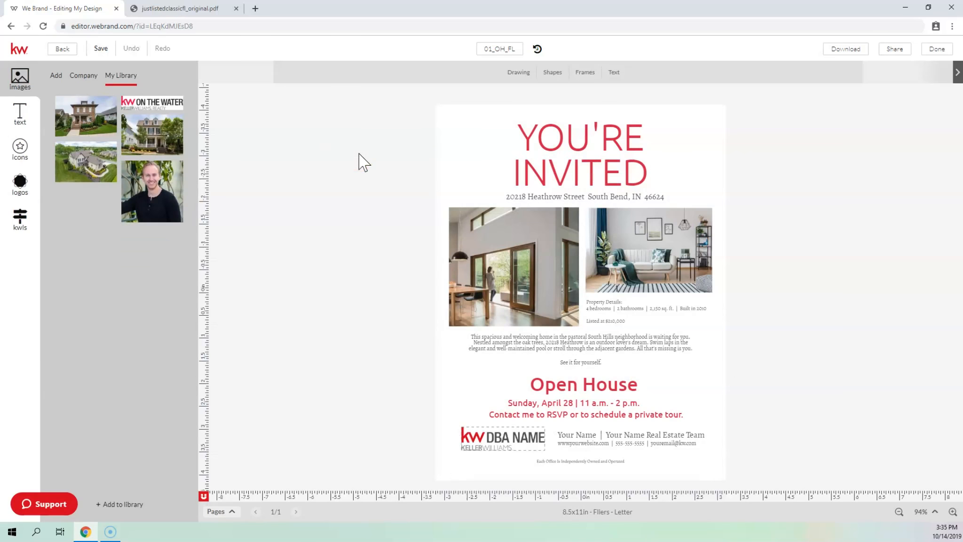
Drag the living-room photo into the left frame and the dining-room photo into the right
click(20, 221)
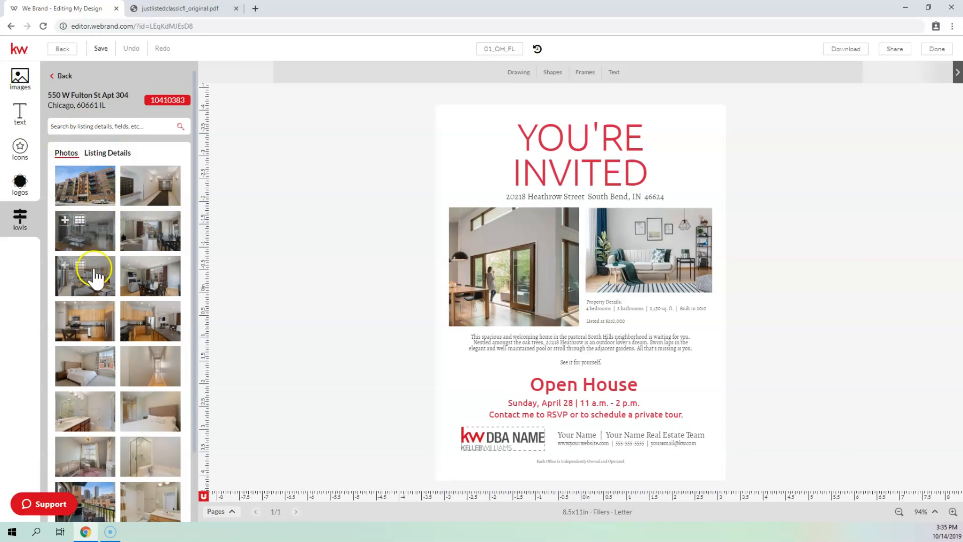
drag(90, 282, 506, 262)
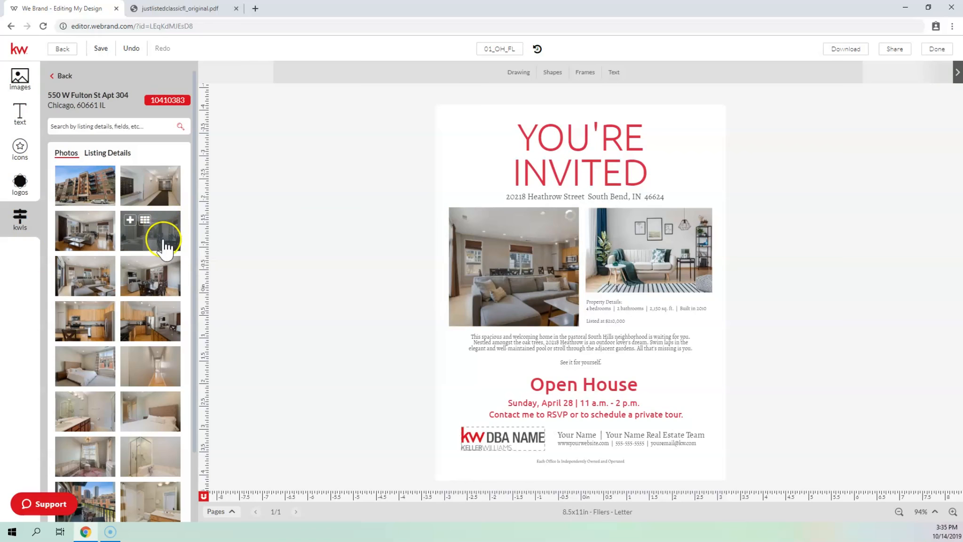
drag(165, 242, 654, 257)
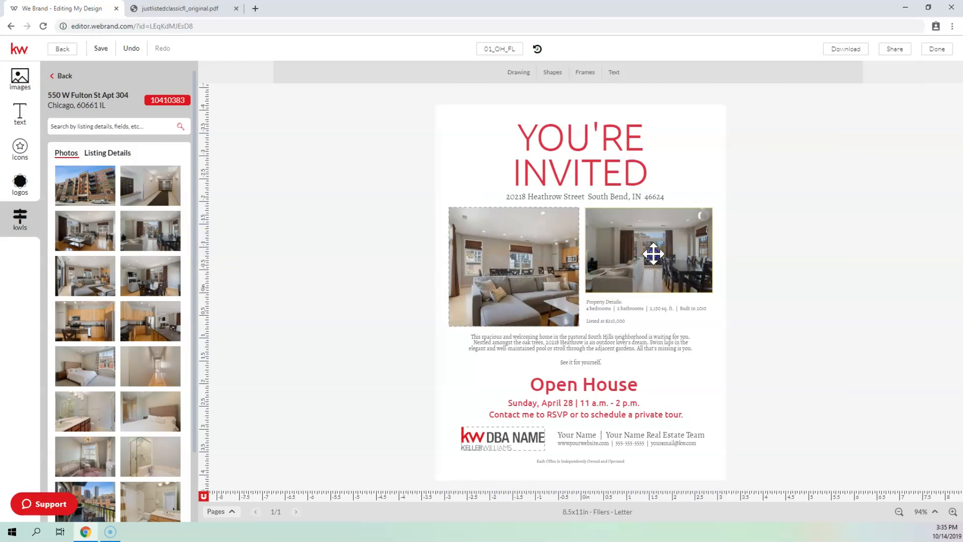
click(677, 252)
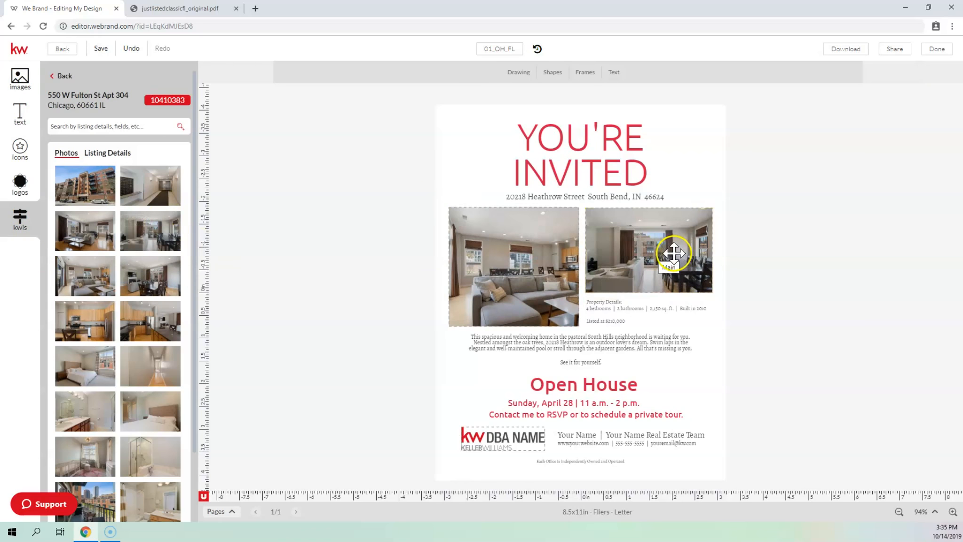
click(538, 198)
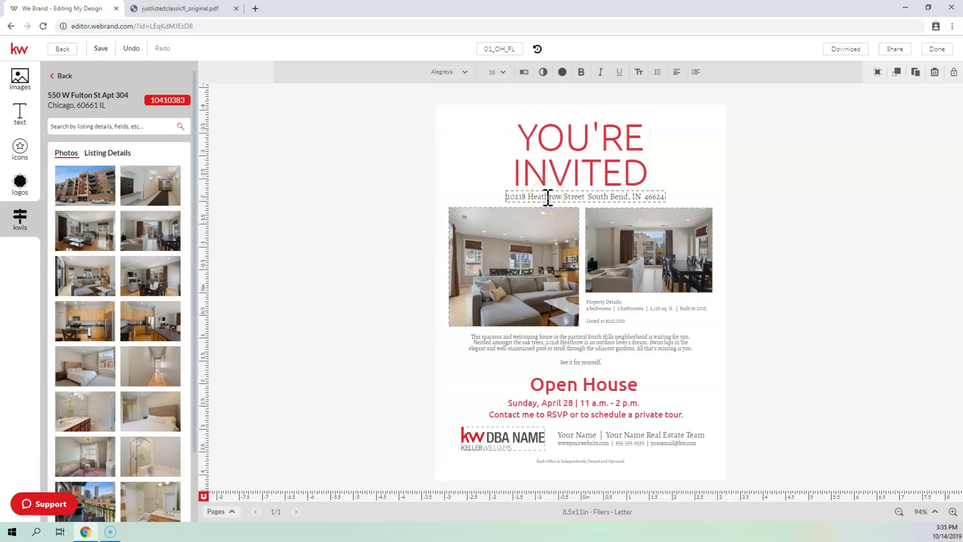
triple_click(548, 198)
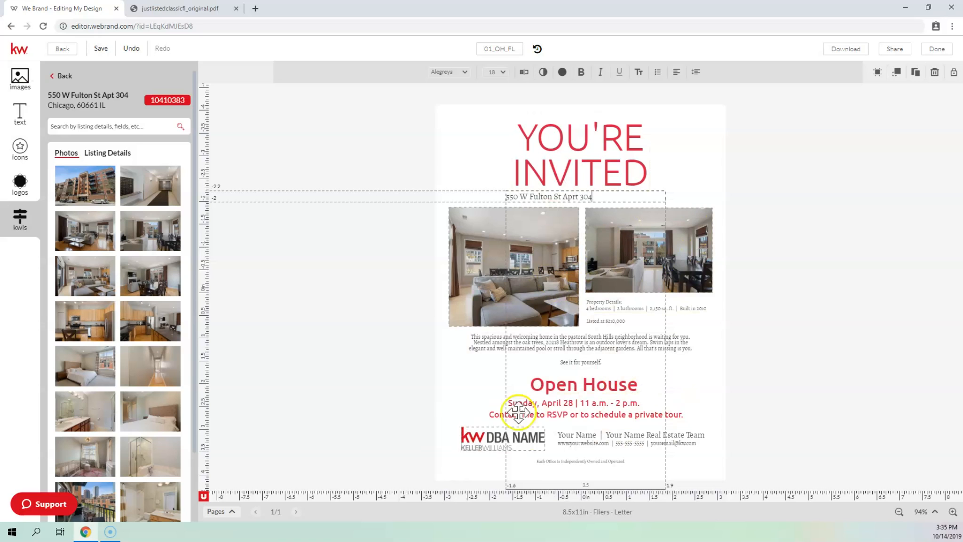
click(493, 437)
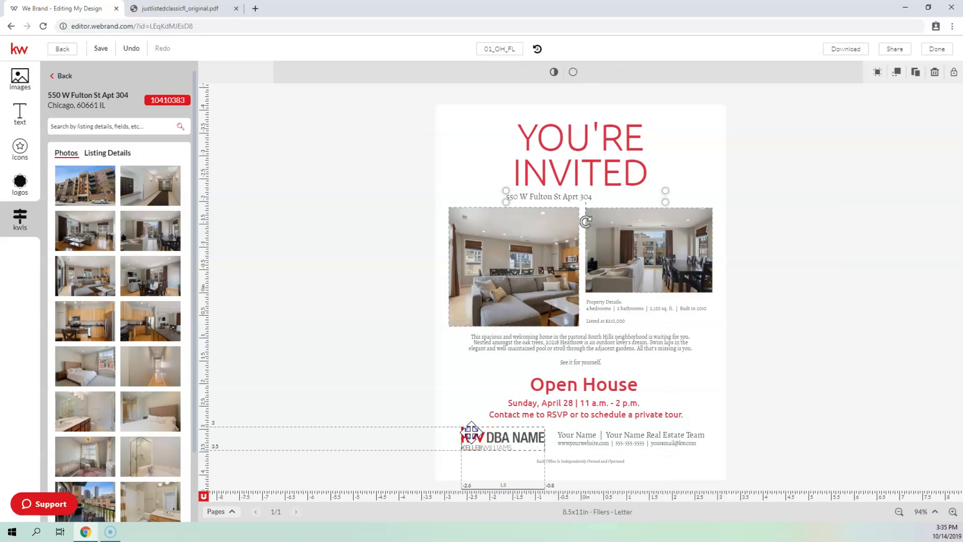
Swap the footer's KW DBA NAME logo for the KW ON THE WATER logo from My Library
click(20, 78)
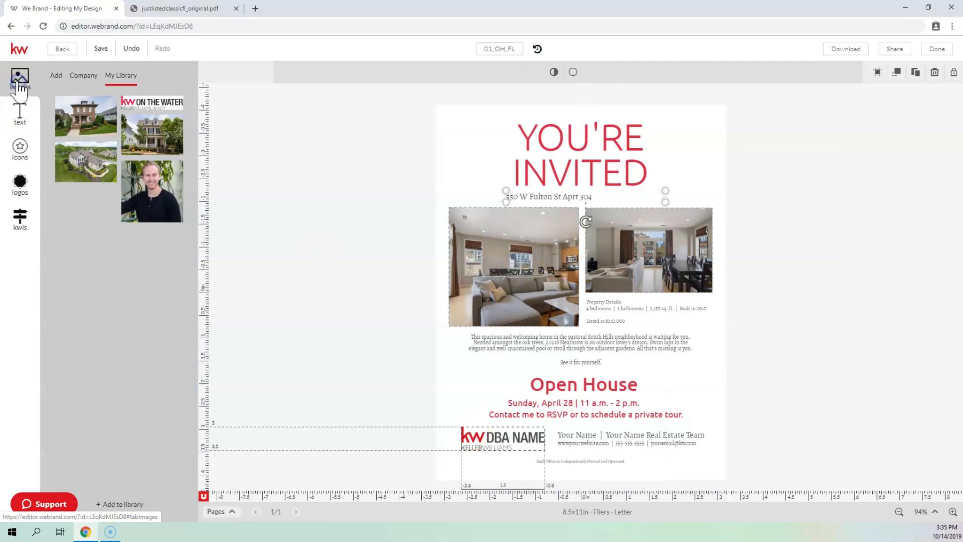
mouse_move(167, 111)
drag(167, 111, 504, 440)
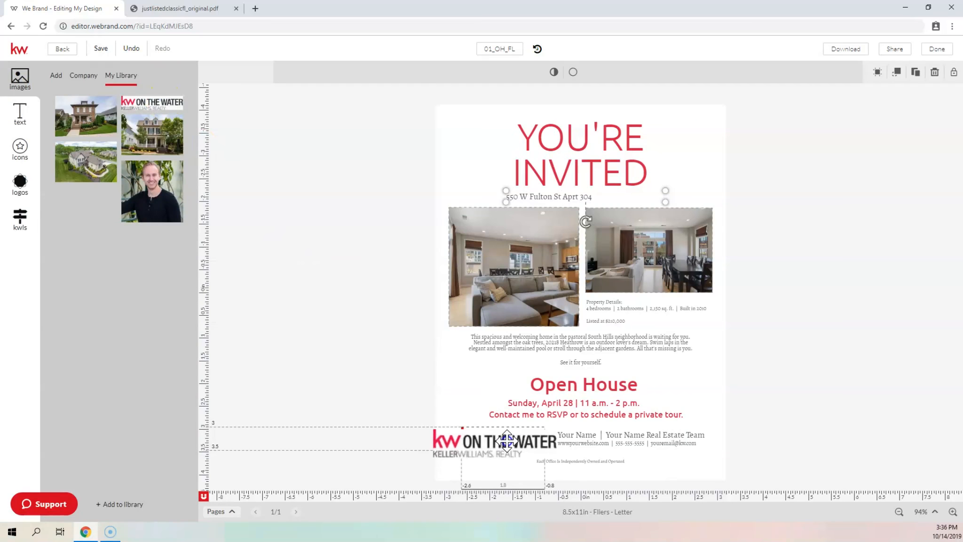
drag(512, 436, 543, 374)
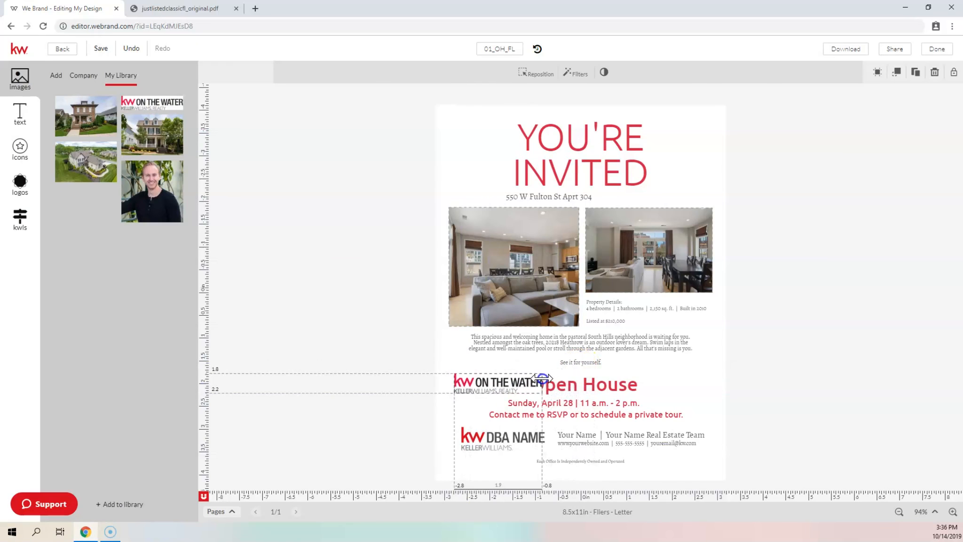
click(519, 437)
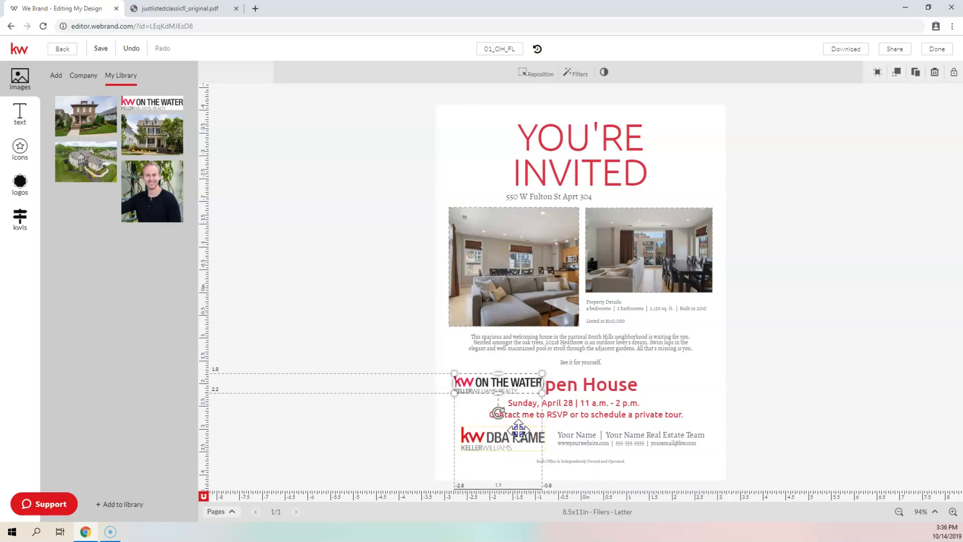
key(Delete)
drag(499, 387, 493, 441)
click(588, 433)
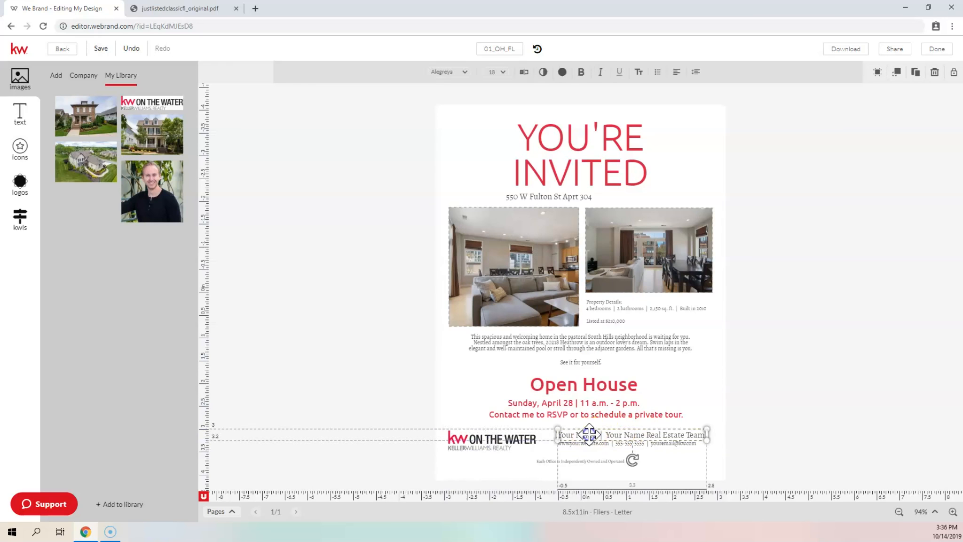
click(655, 454)
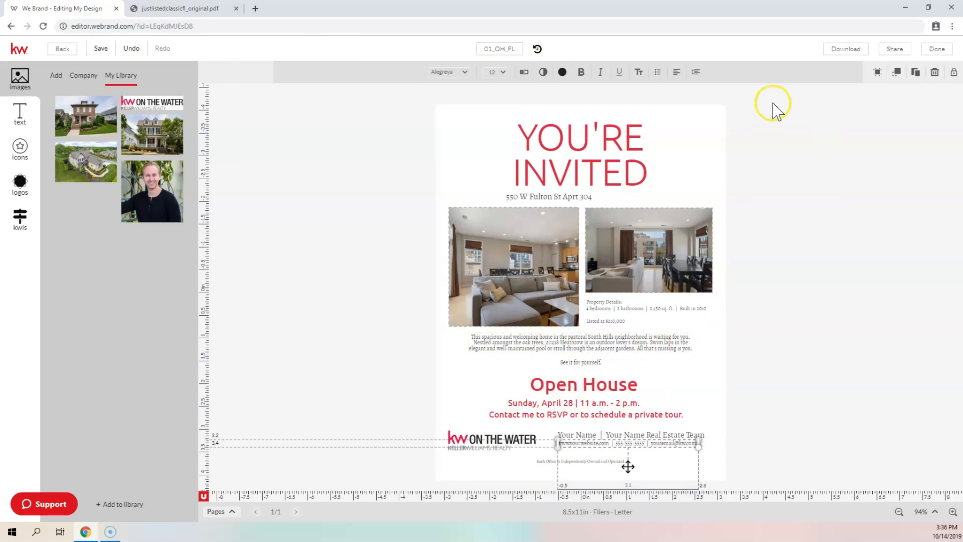
Export the Open House flier as a high resolution print quality PDF, 01ohfl_original.pdf
click(844, 47)
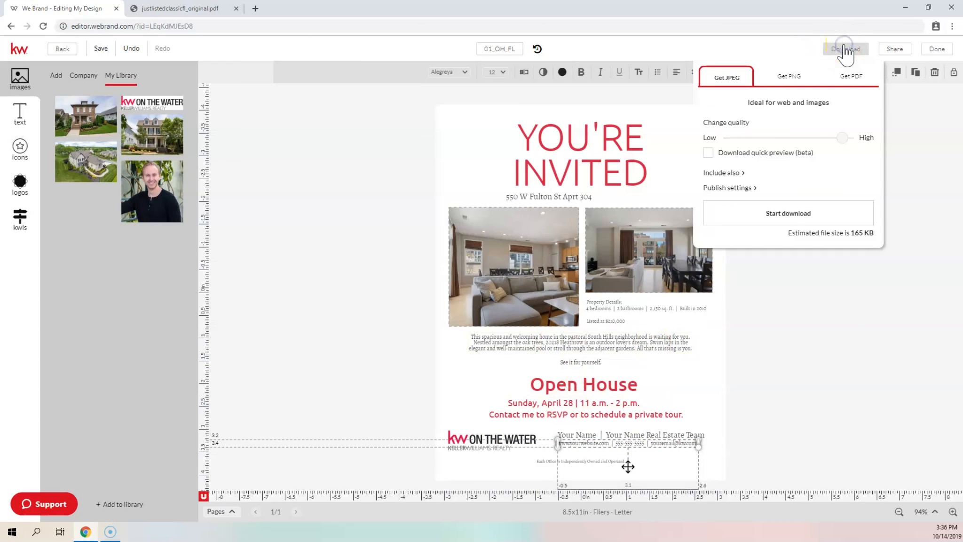
click(846, 74)
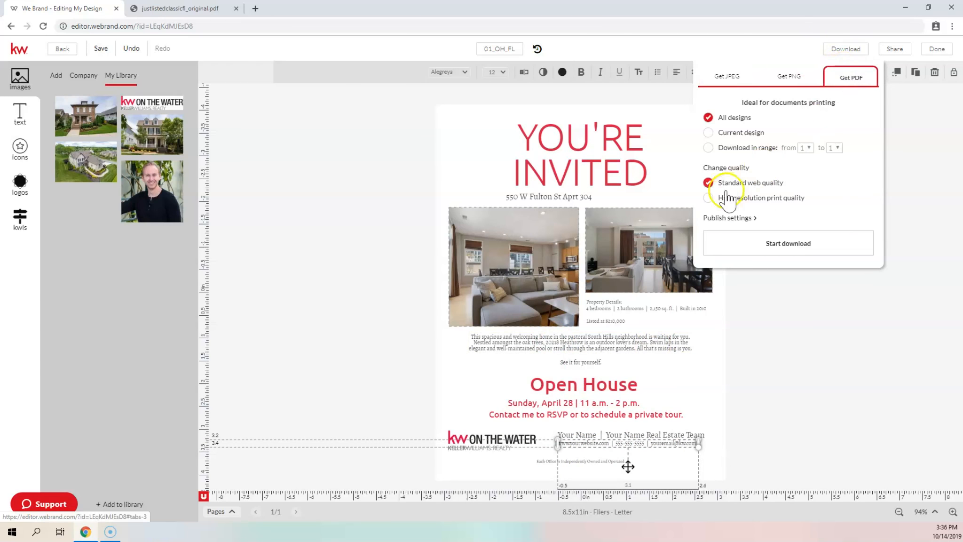
click(714, 199)
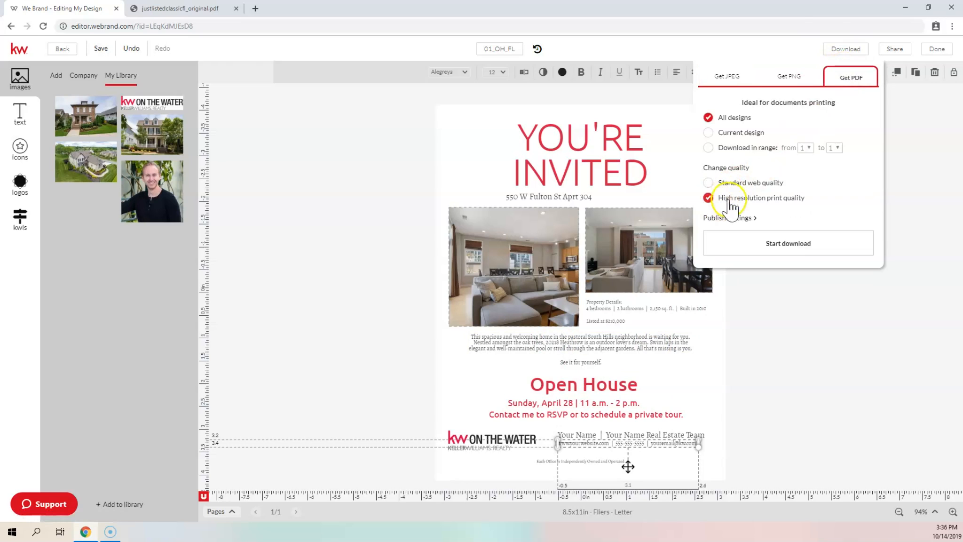
click(765, 241)
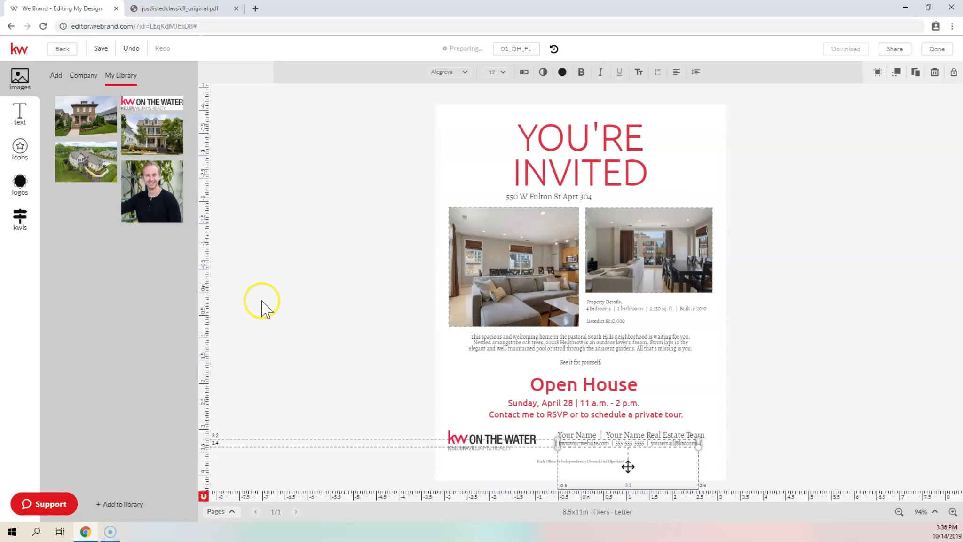
scroll(515, 224, down, 2)
Scroll through 01ohfl_original.pdf to review the Open House flier
scroll(515, 223, up, 2)
scroll(514, 221, down, 2)
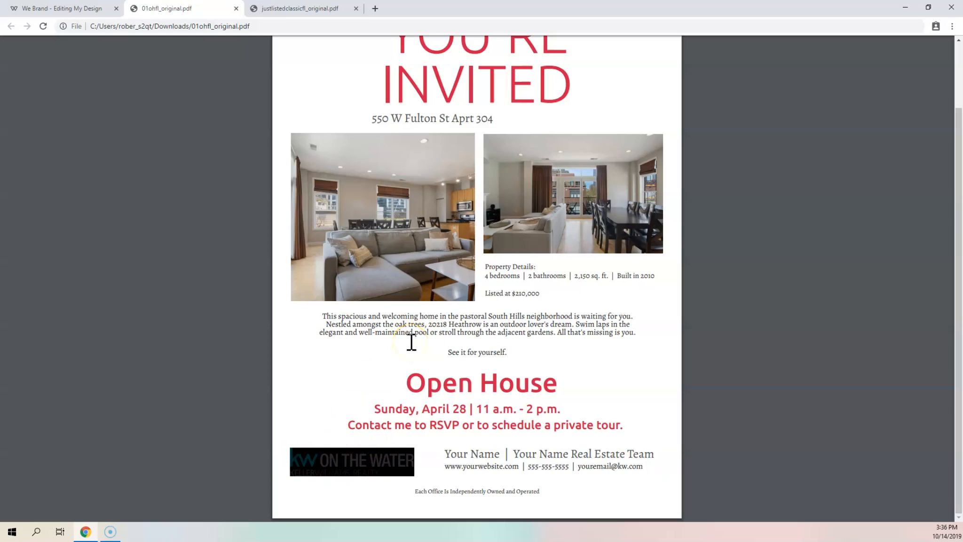
scroll(376, 92, up, 2)
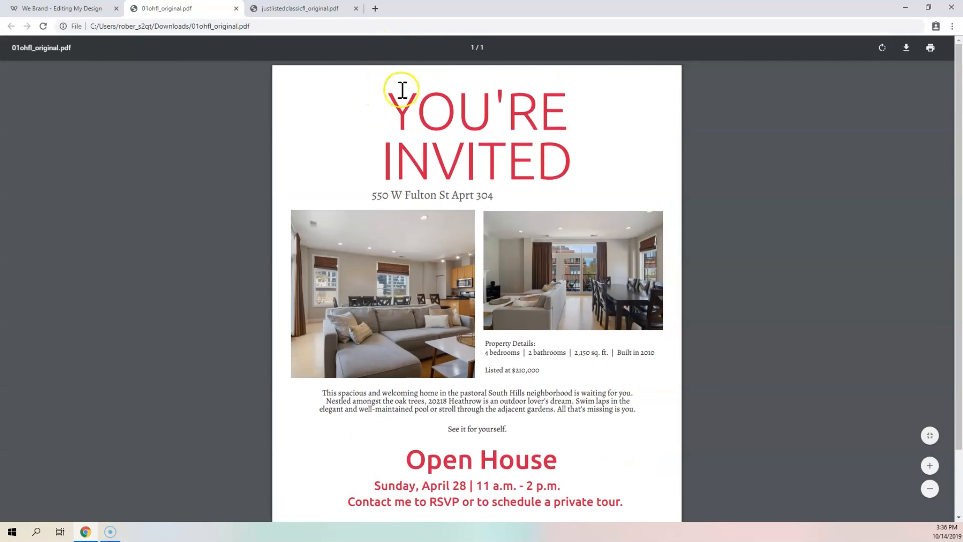
scroll(376, 141, down, 2)
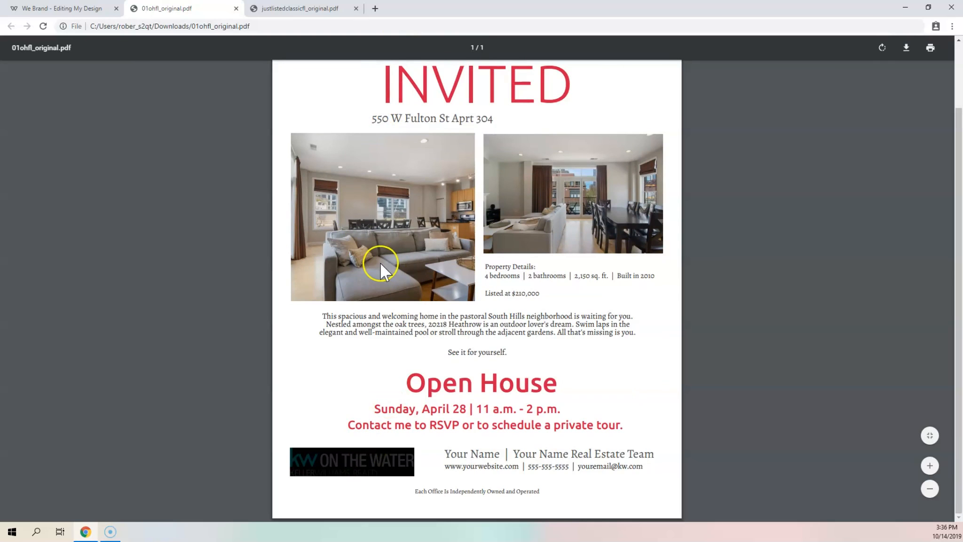
Compare both PDFs and move the justlistedclassicfl_original.pdf tab ahead of the Open House PDF
click(71, 8)
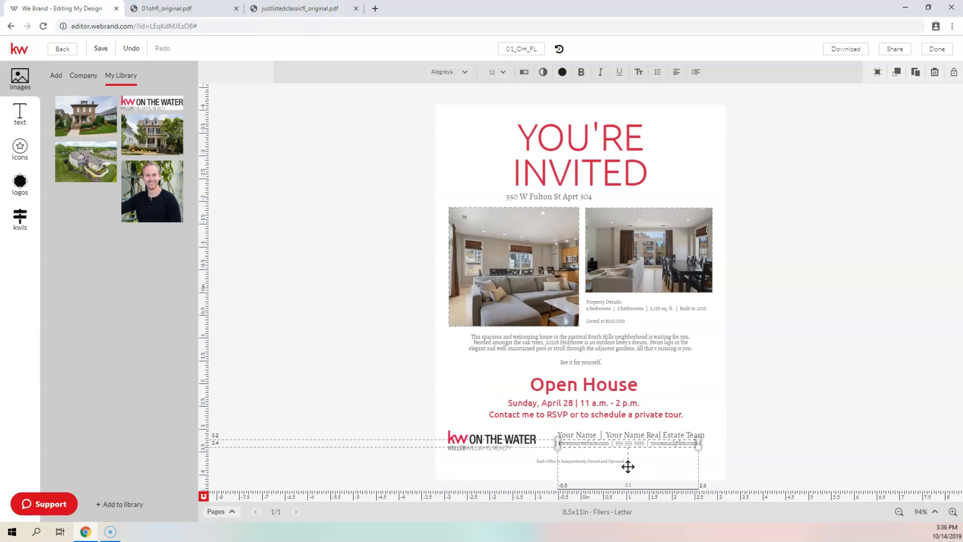
click(289, 8)
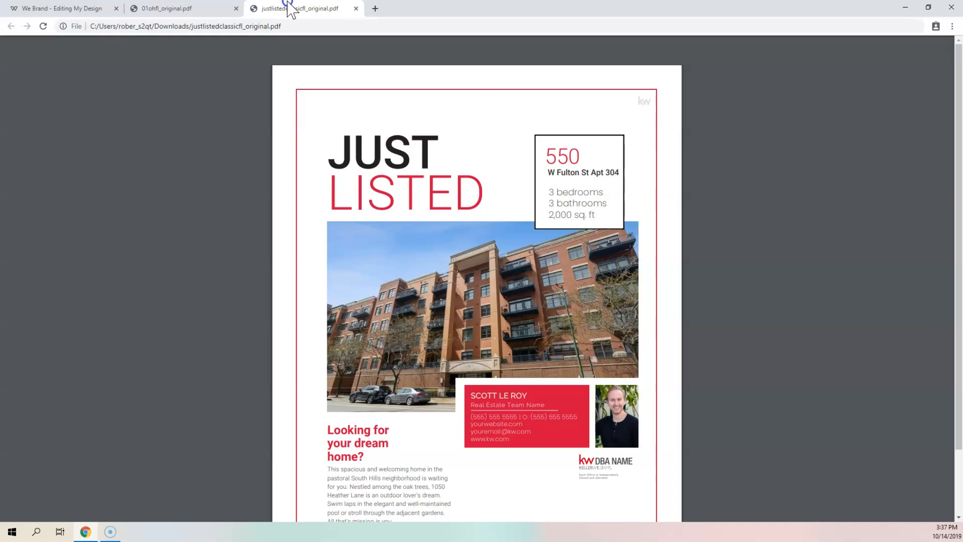
click(185, 9)
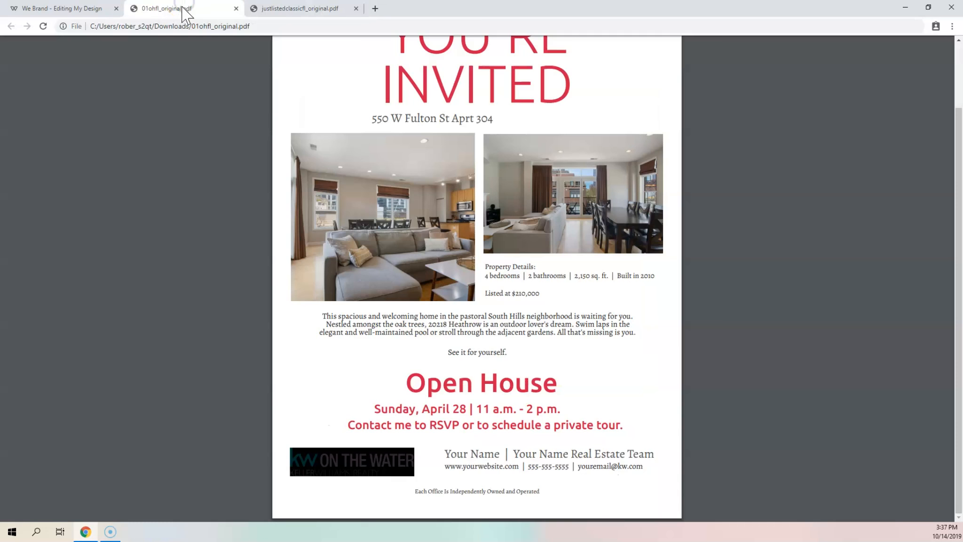
click(282, 9)
drag(282, 15, 161, 14)
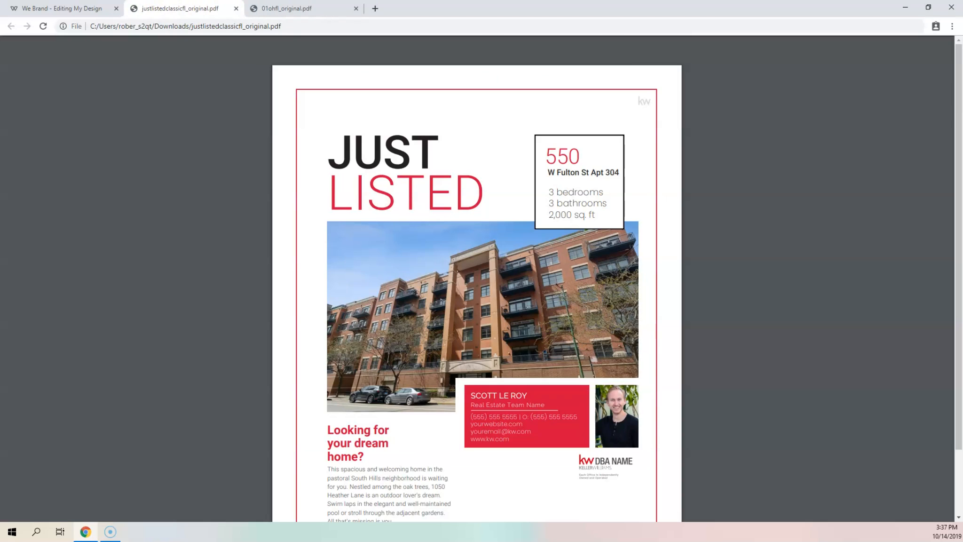